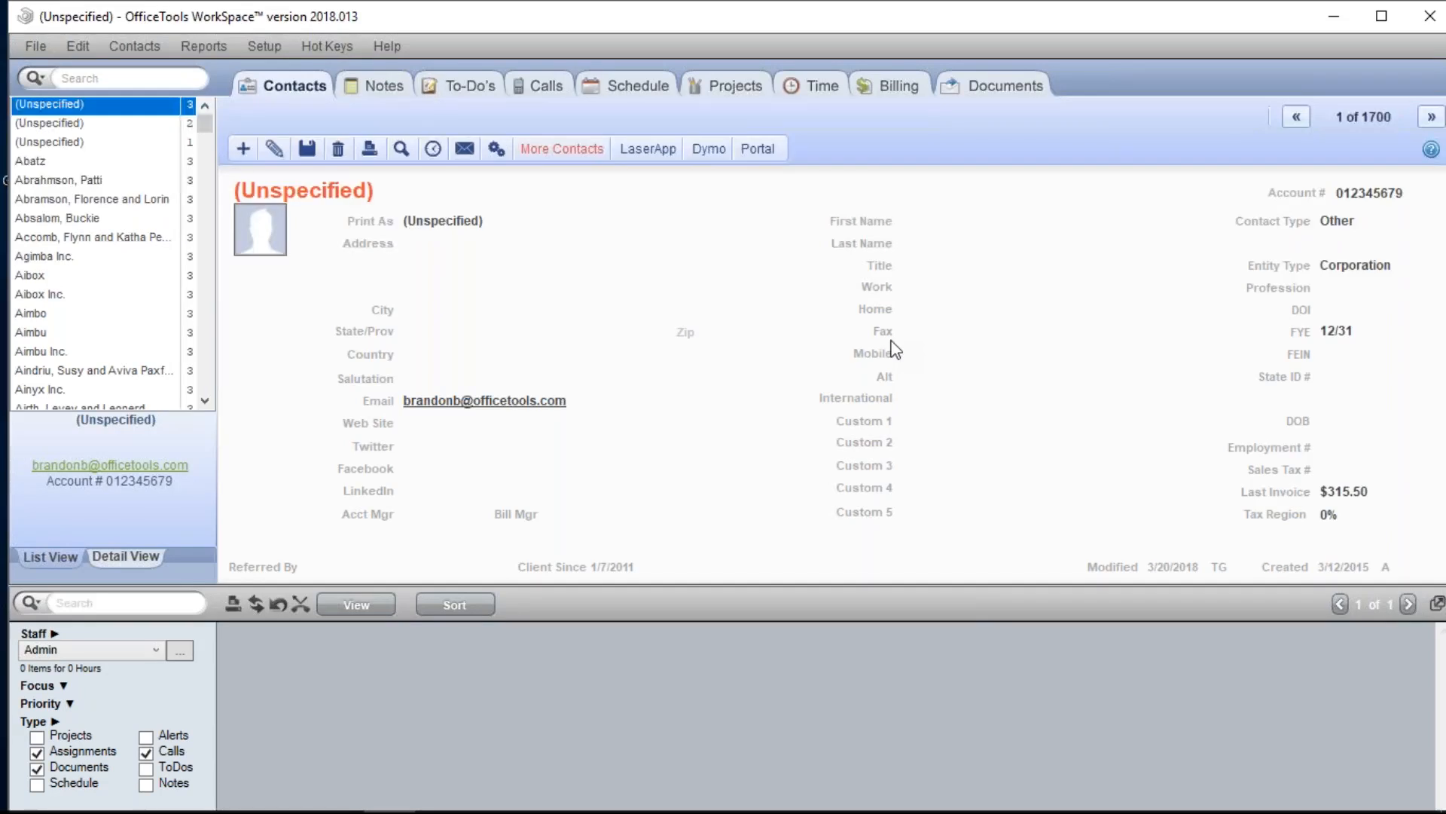
click(278, 46)
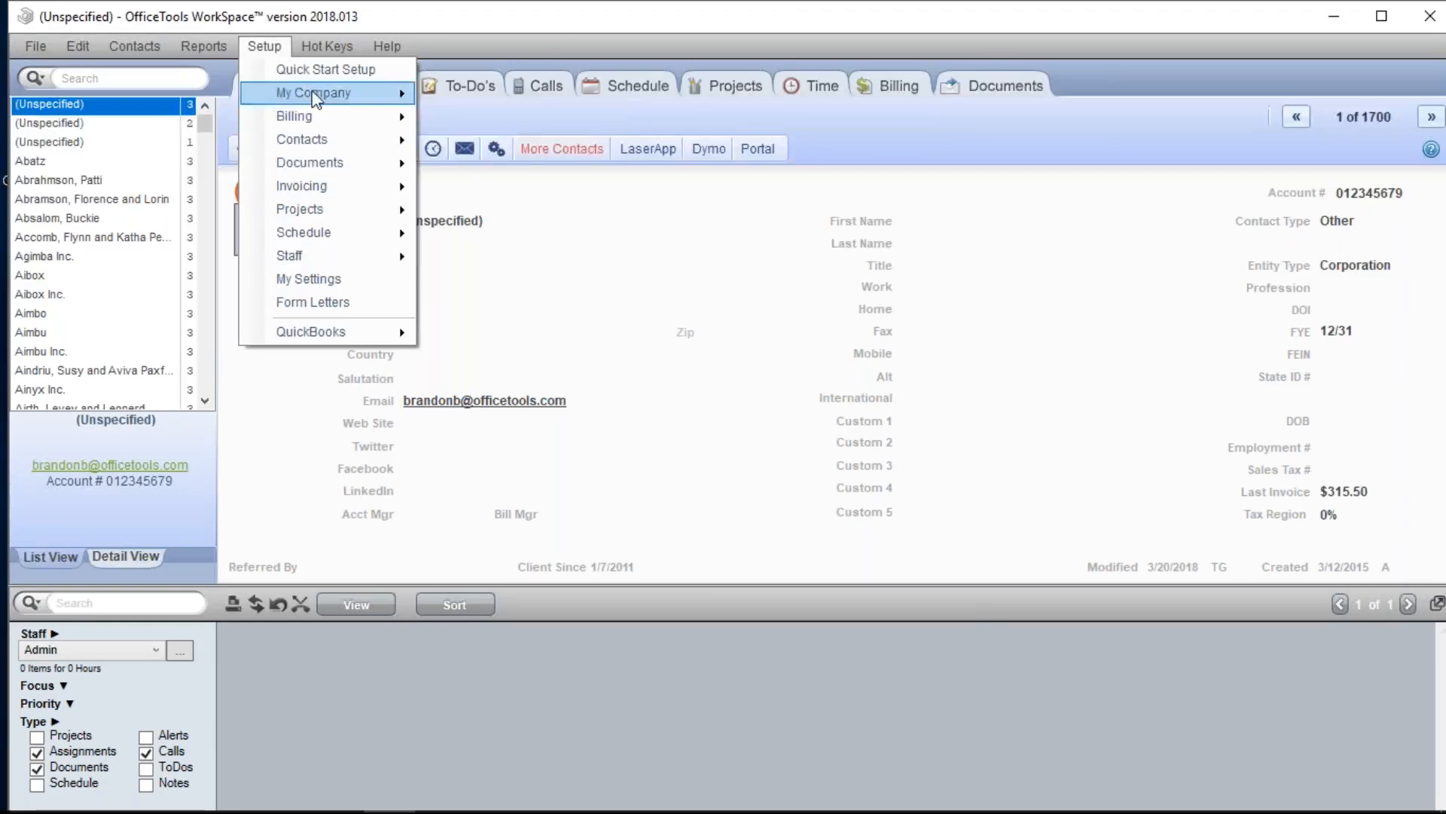
mouse_move(350, 124)
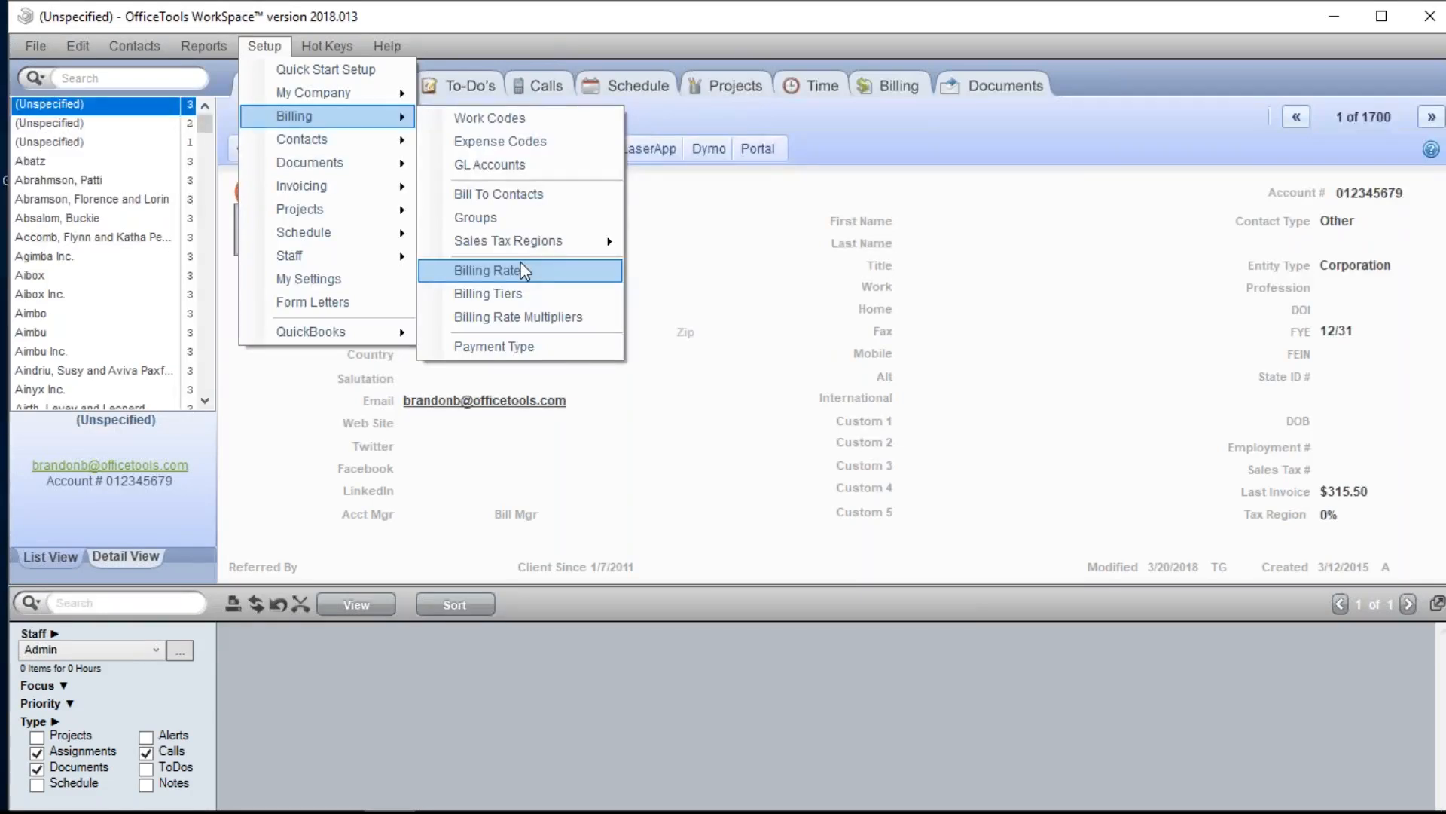
click(756, 446)
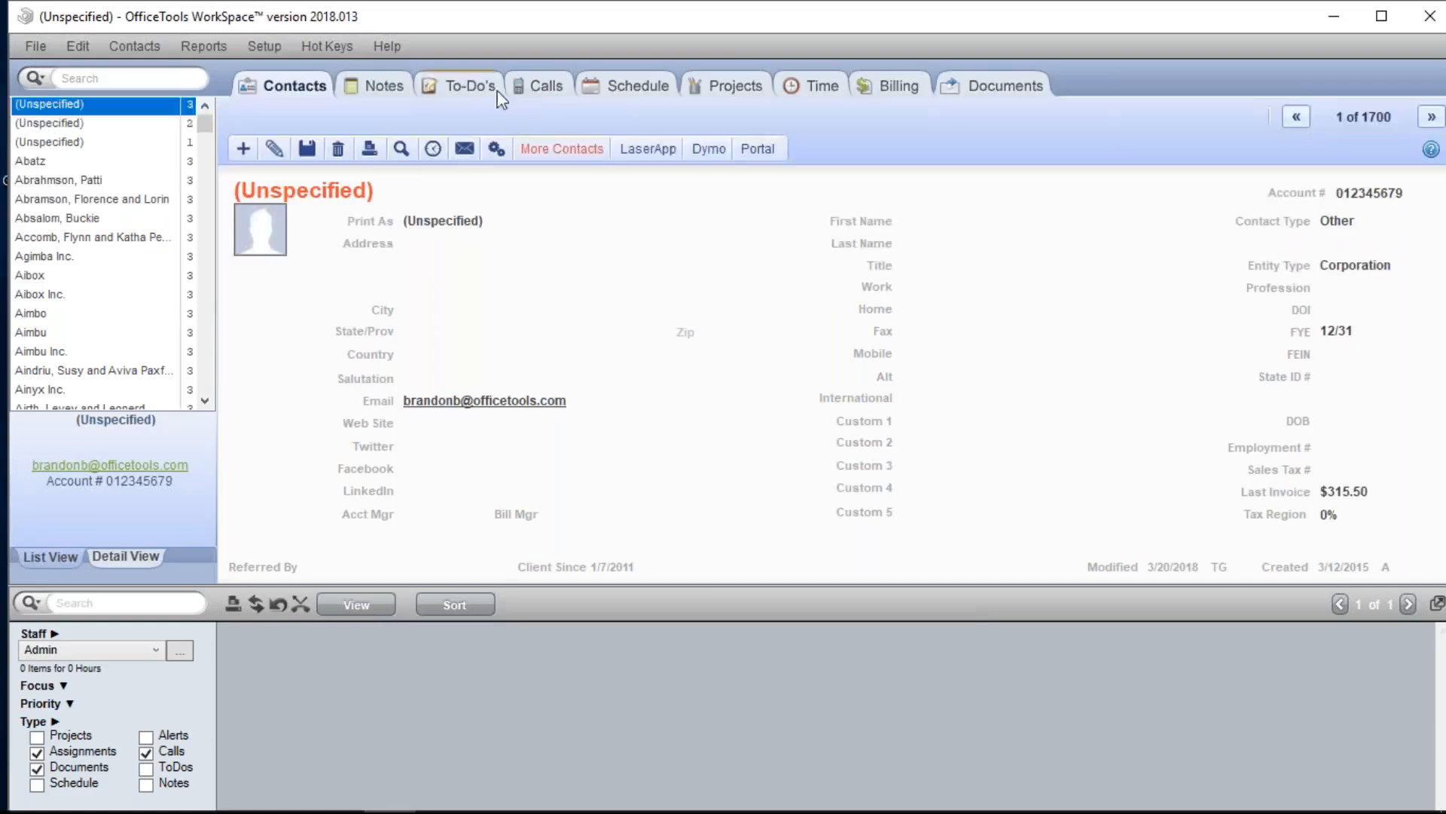
Step: Reopen the unspecified contact's first to-do by clearing its completed status, and save it
click(408, 81)
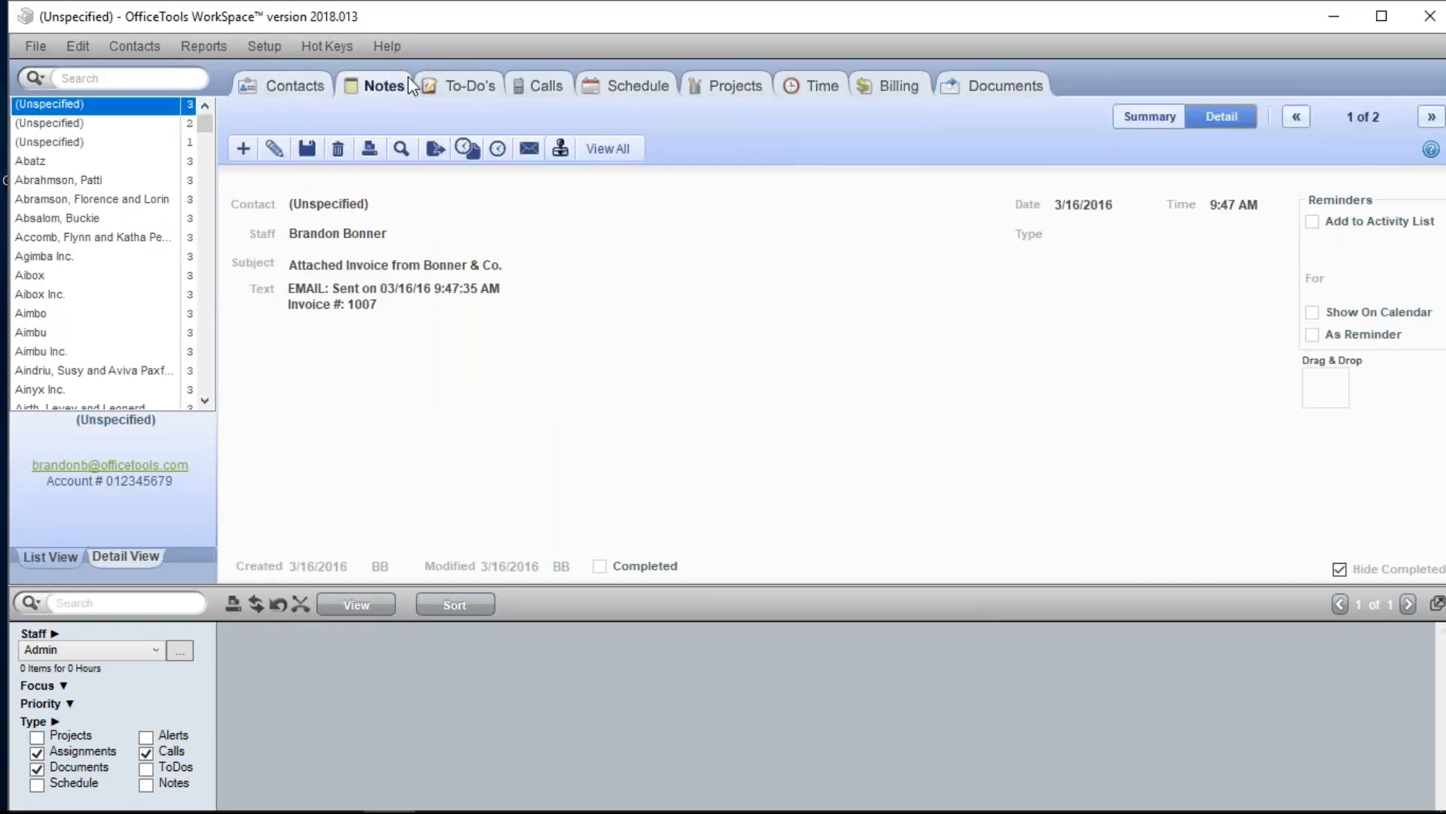
click(454, 96)
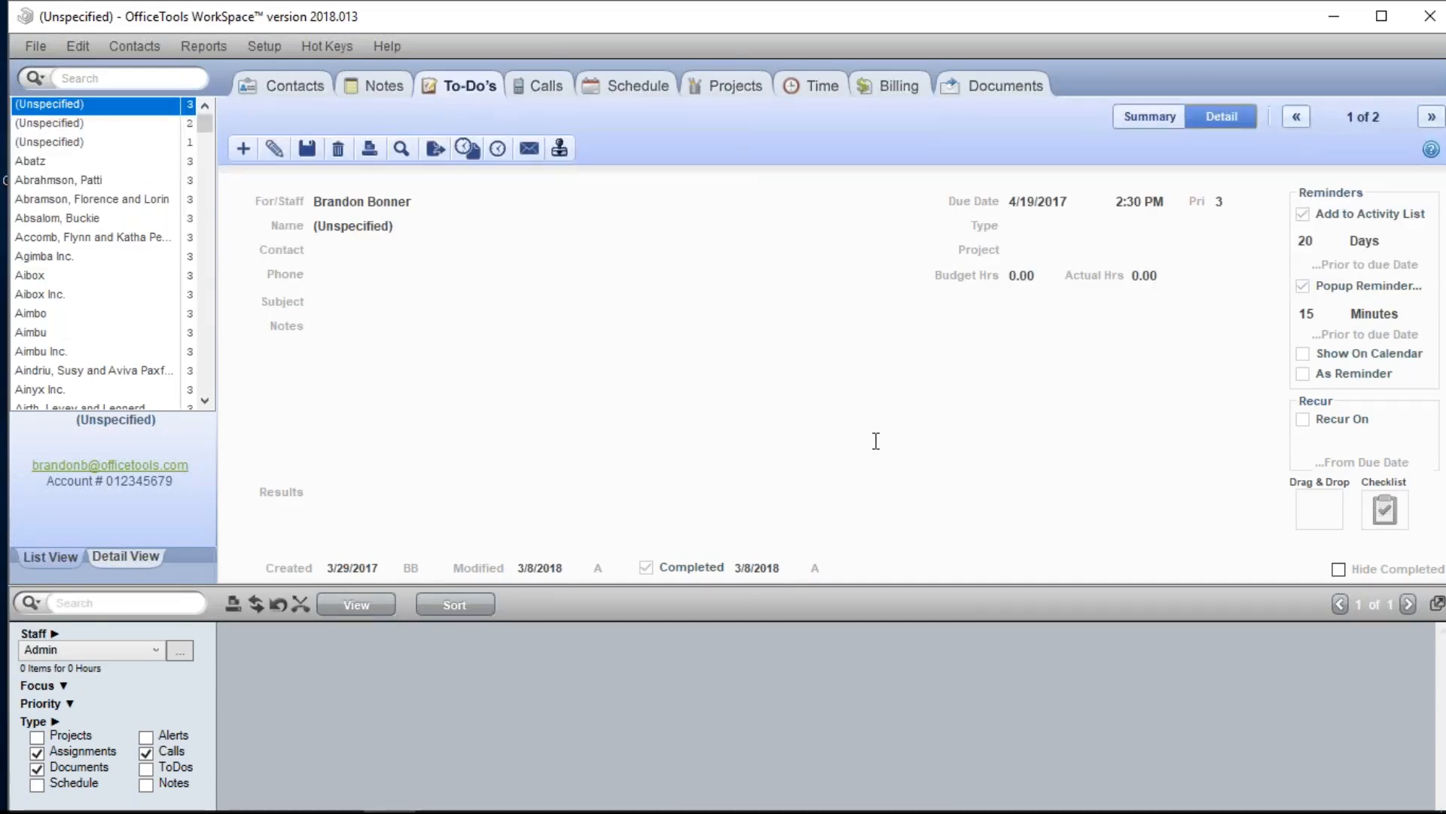
click(274, 149)
click(692, 566)
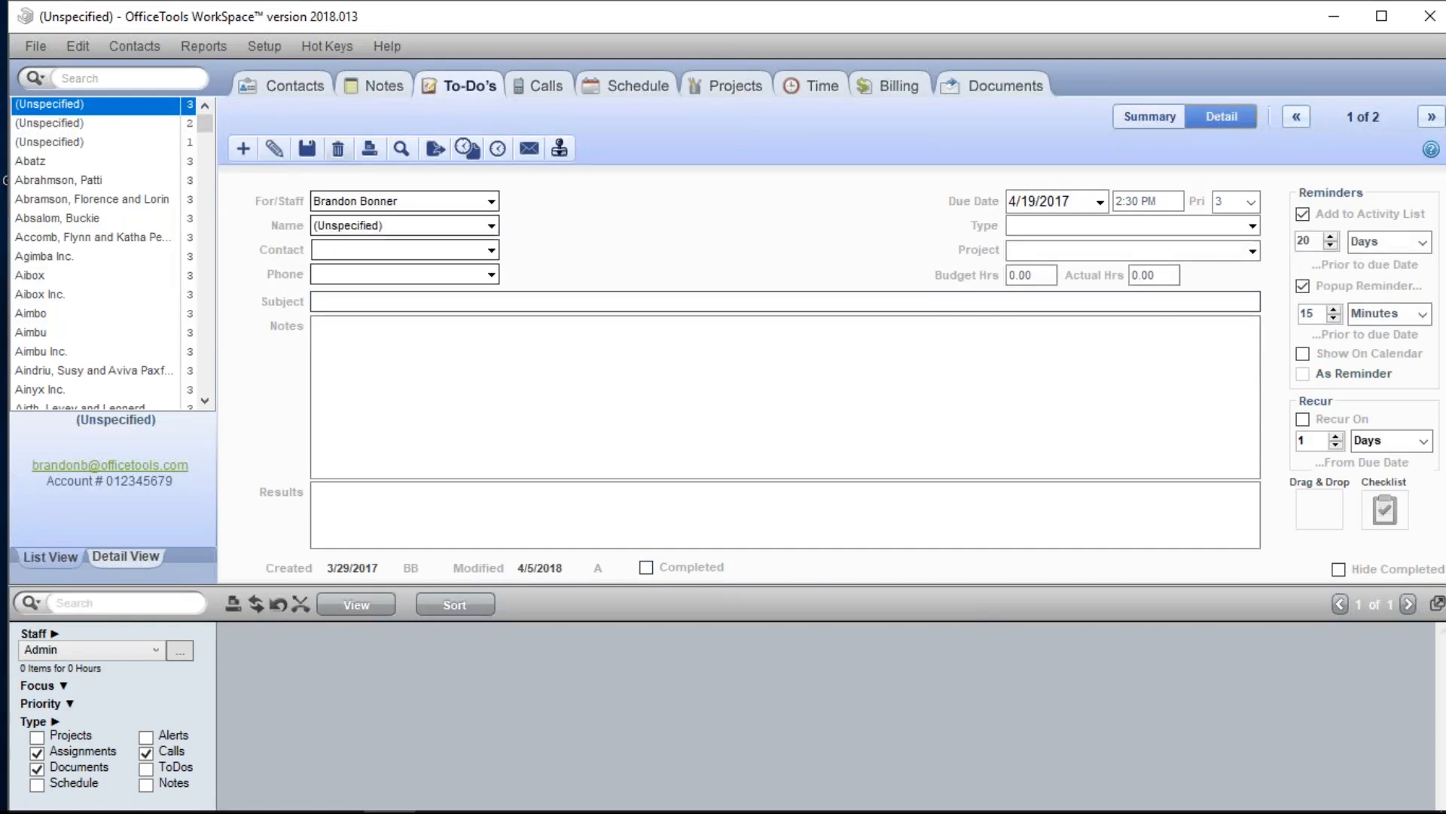
click(305, 152)
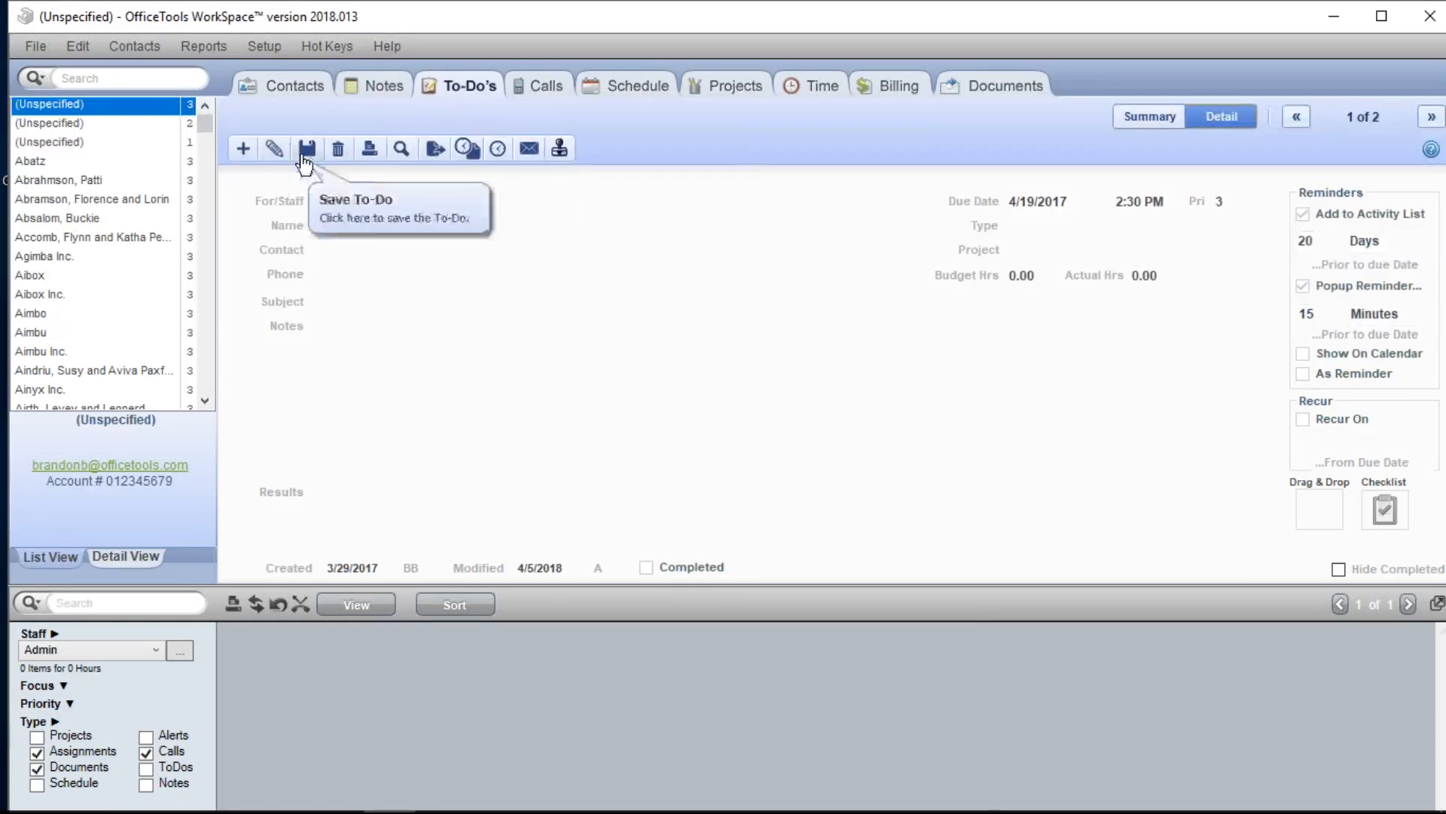
Step: Examine the Create Time Card form for the current to-do and close it without creating a time card
click(475, 167)
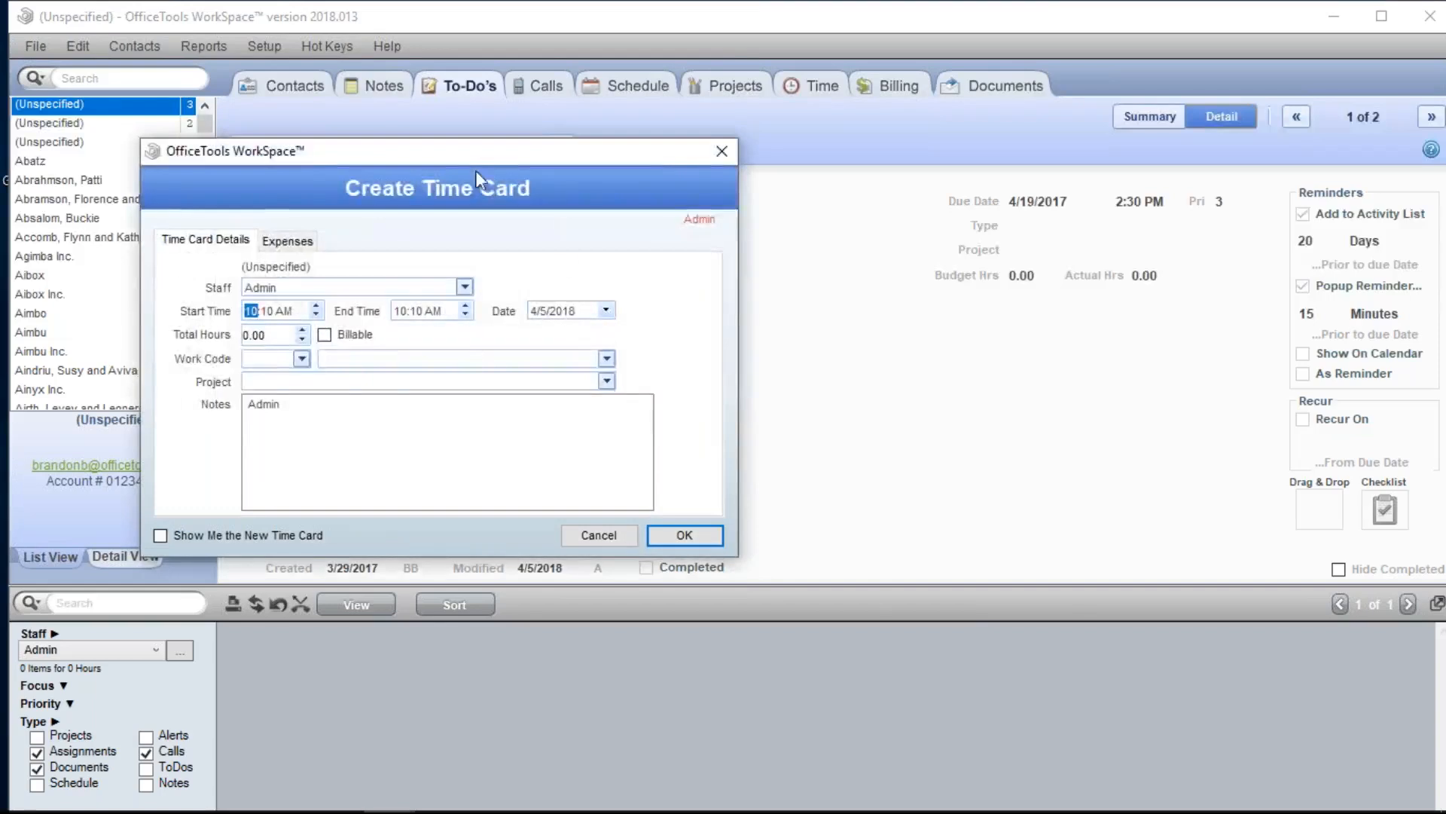
drag(497, 167, 805, 194)
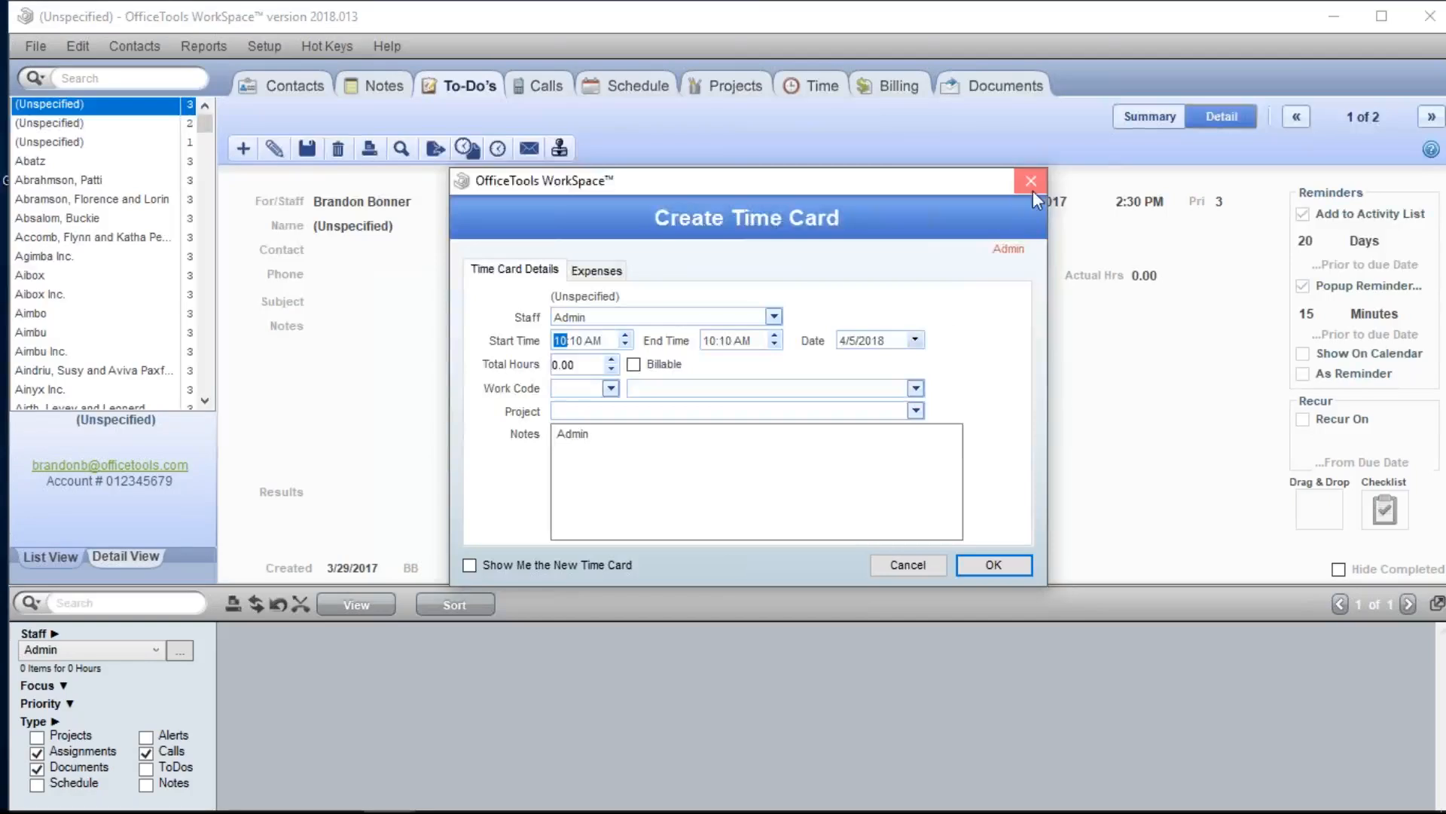
click(1032, 190)
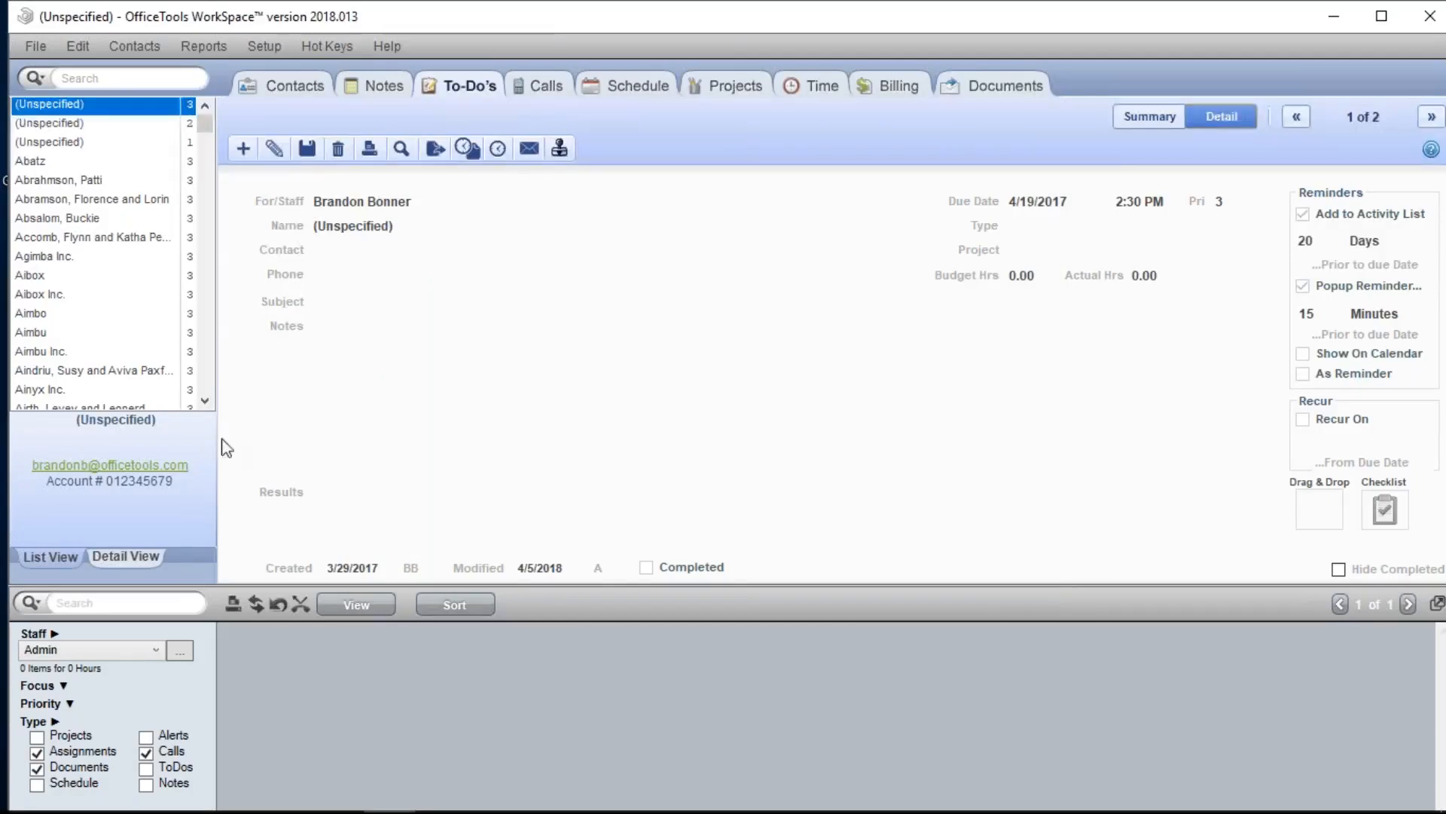
Step: Set the to-do's due date to 4/5/2018 and save the record
click(277, 154)
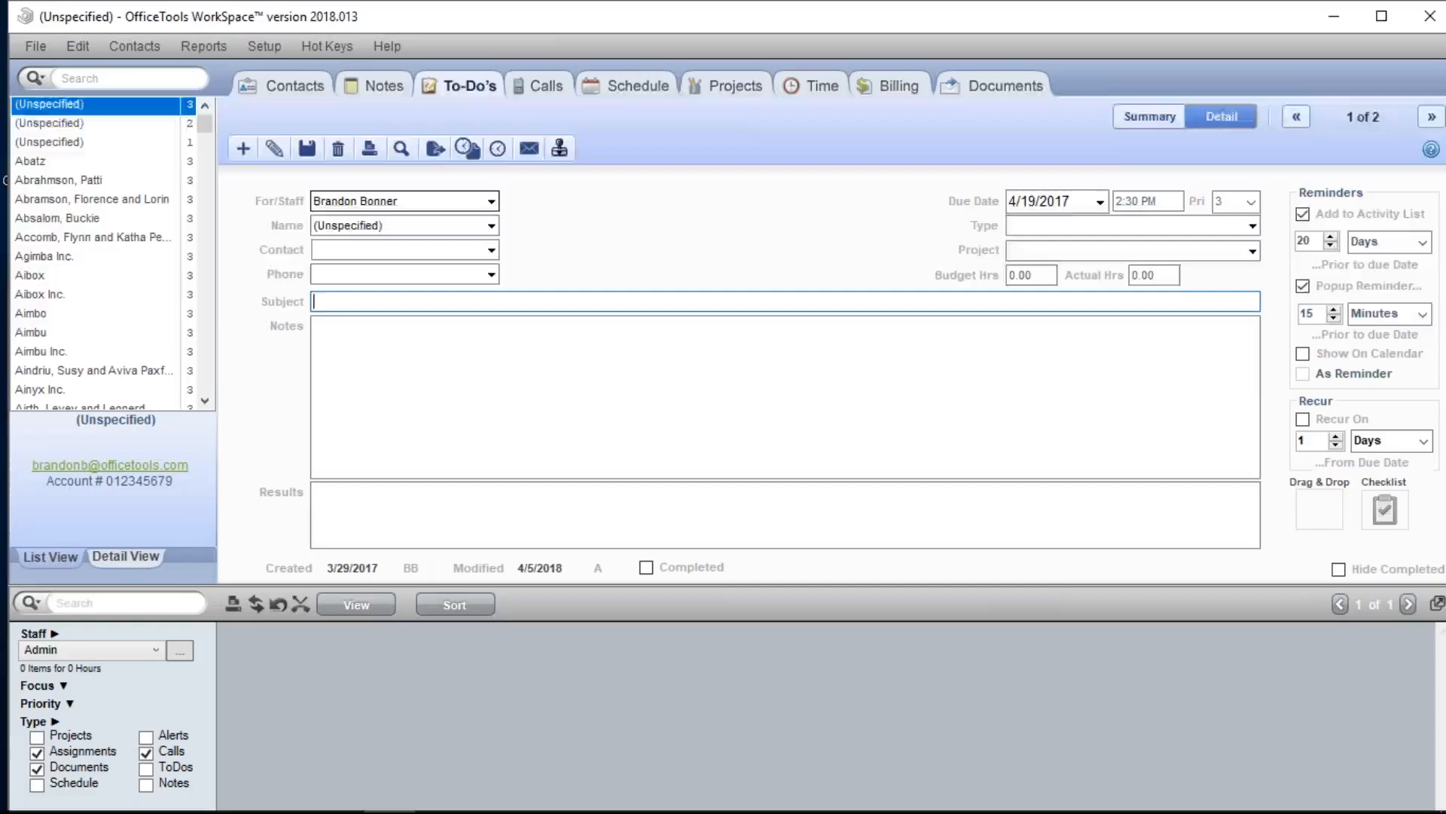
click(1101, 202)
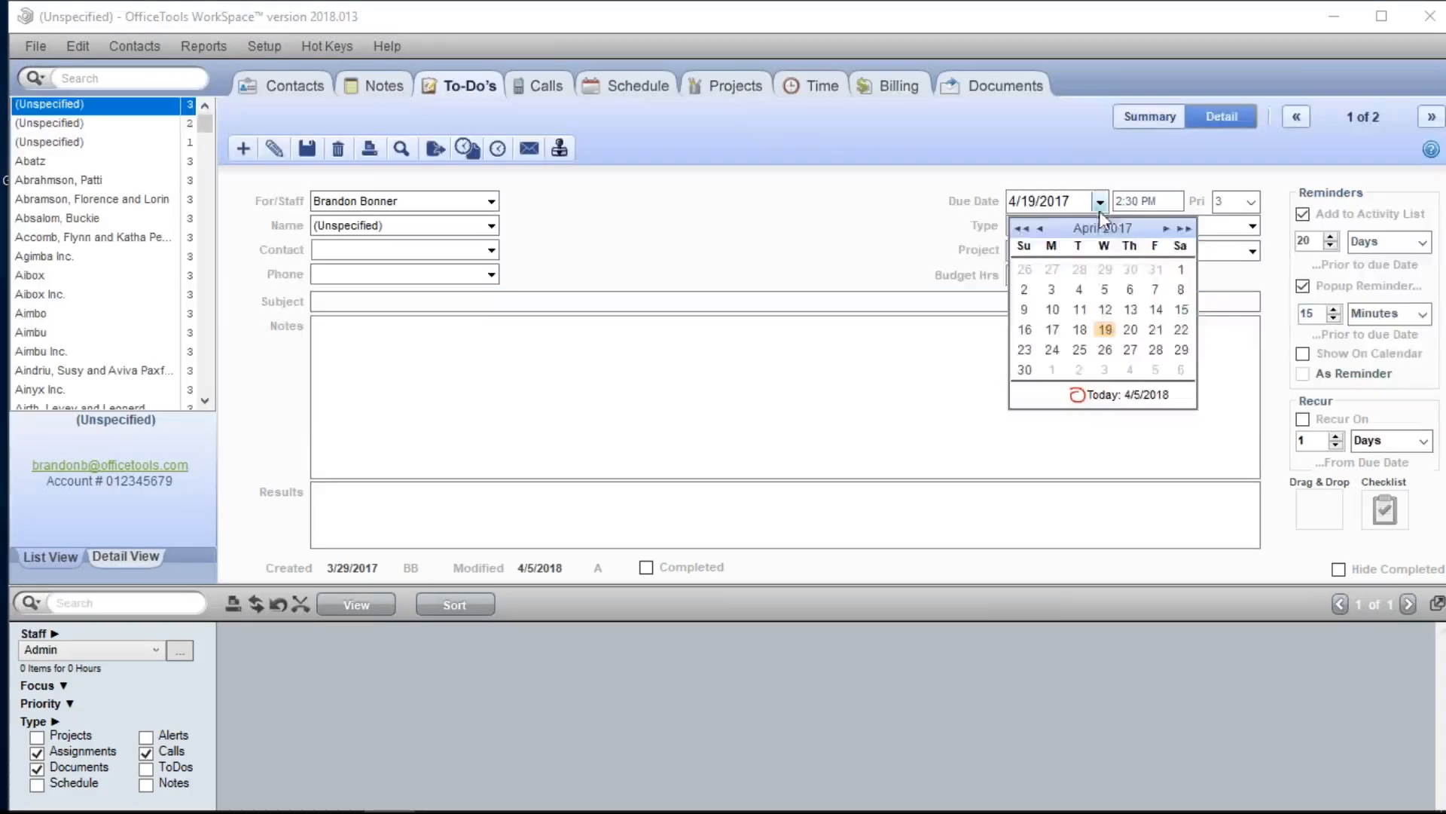
click(1105, 292)
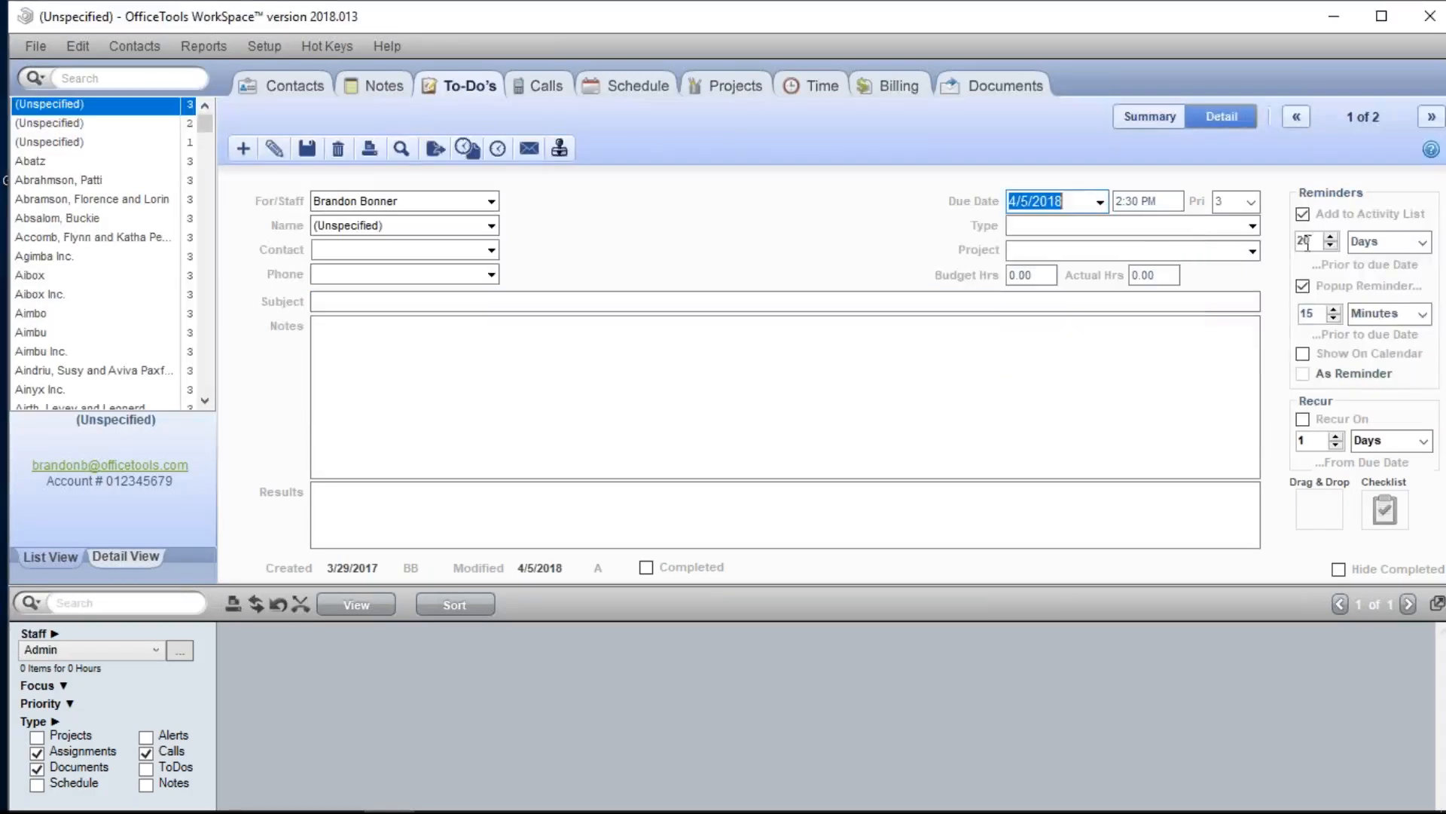
click(308, 150)
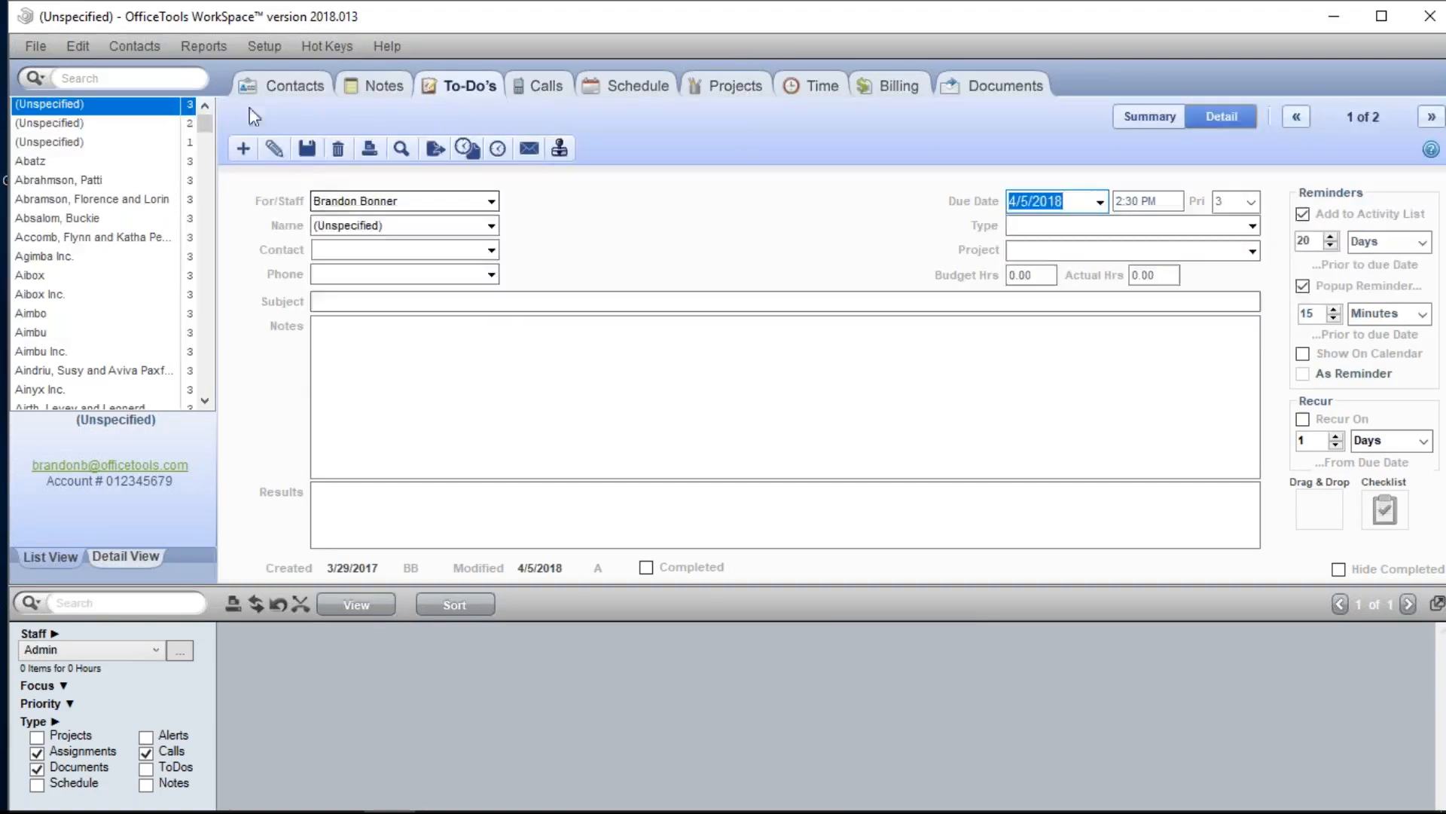
Step: Switch the activity list to the to-do's assigned staff member and include to-dos among the listed item types
click(122, 652)
click(105, 725)
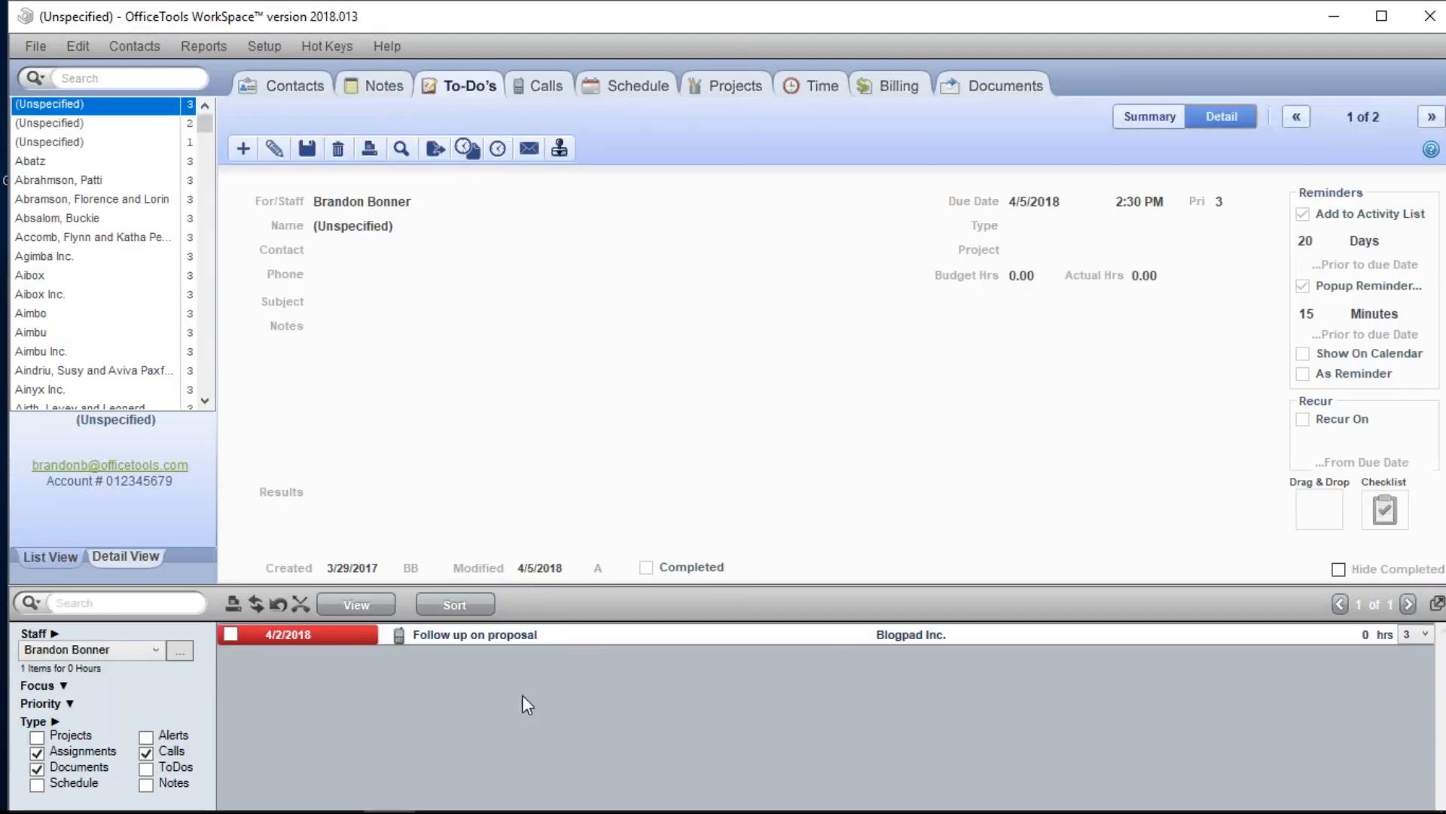
click(165, 766)
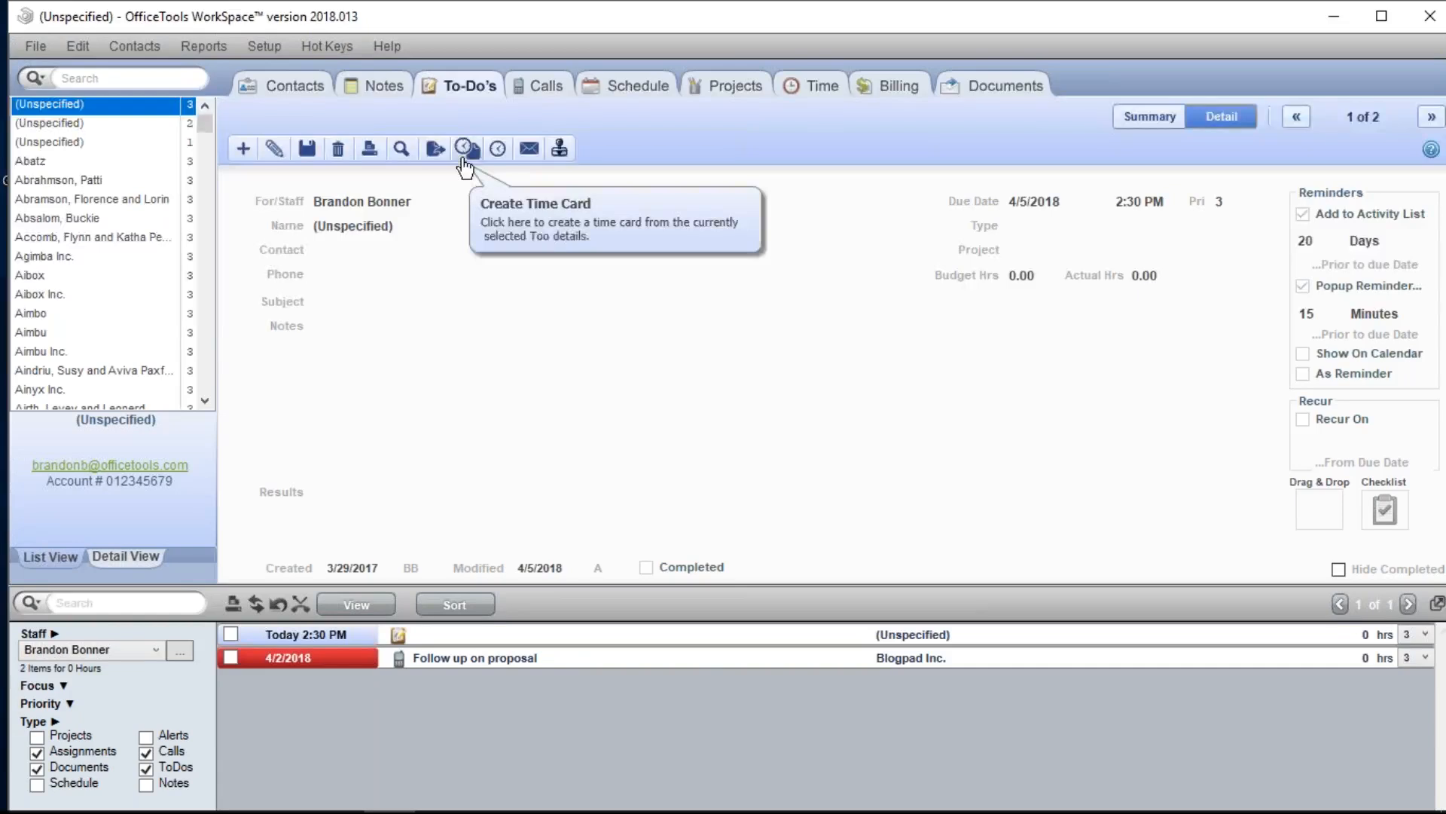
Step: Complete today's 2:30 PM to-do from the activity list, cancelling its time card, and set the to-do back to incomplete
right_click(692, 635)
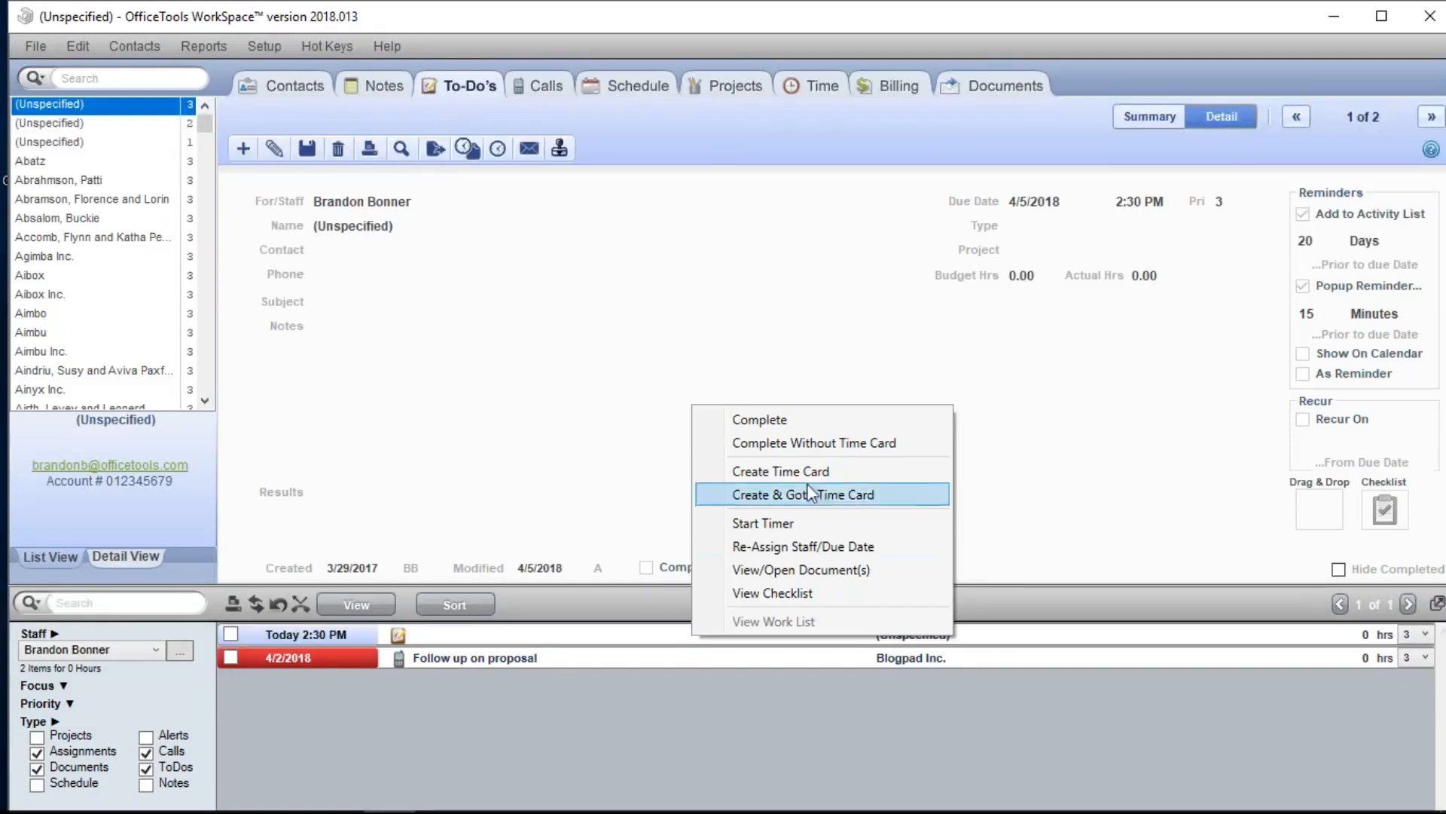
click(810, 418)
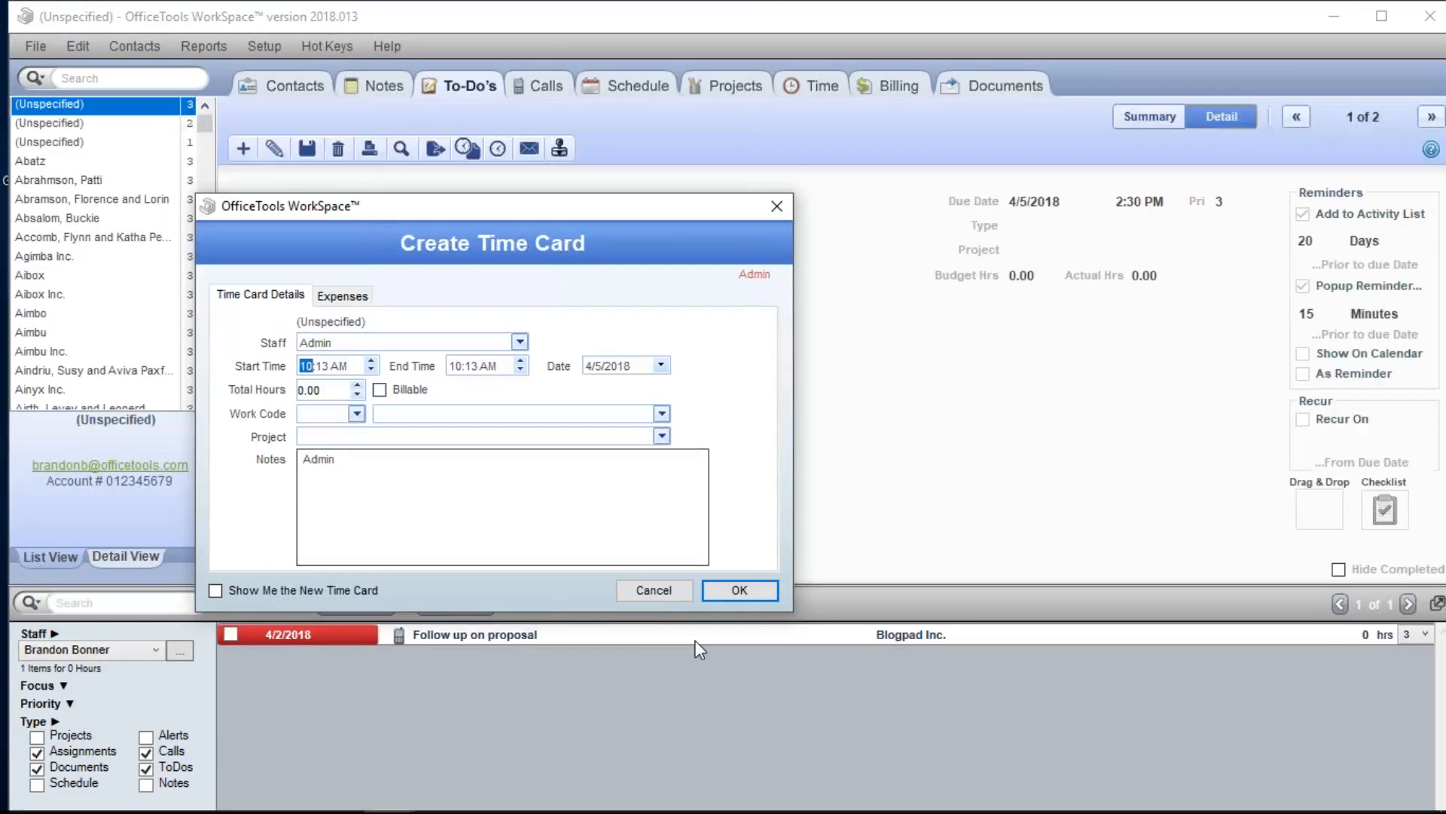
click(664, 598)
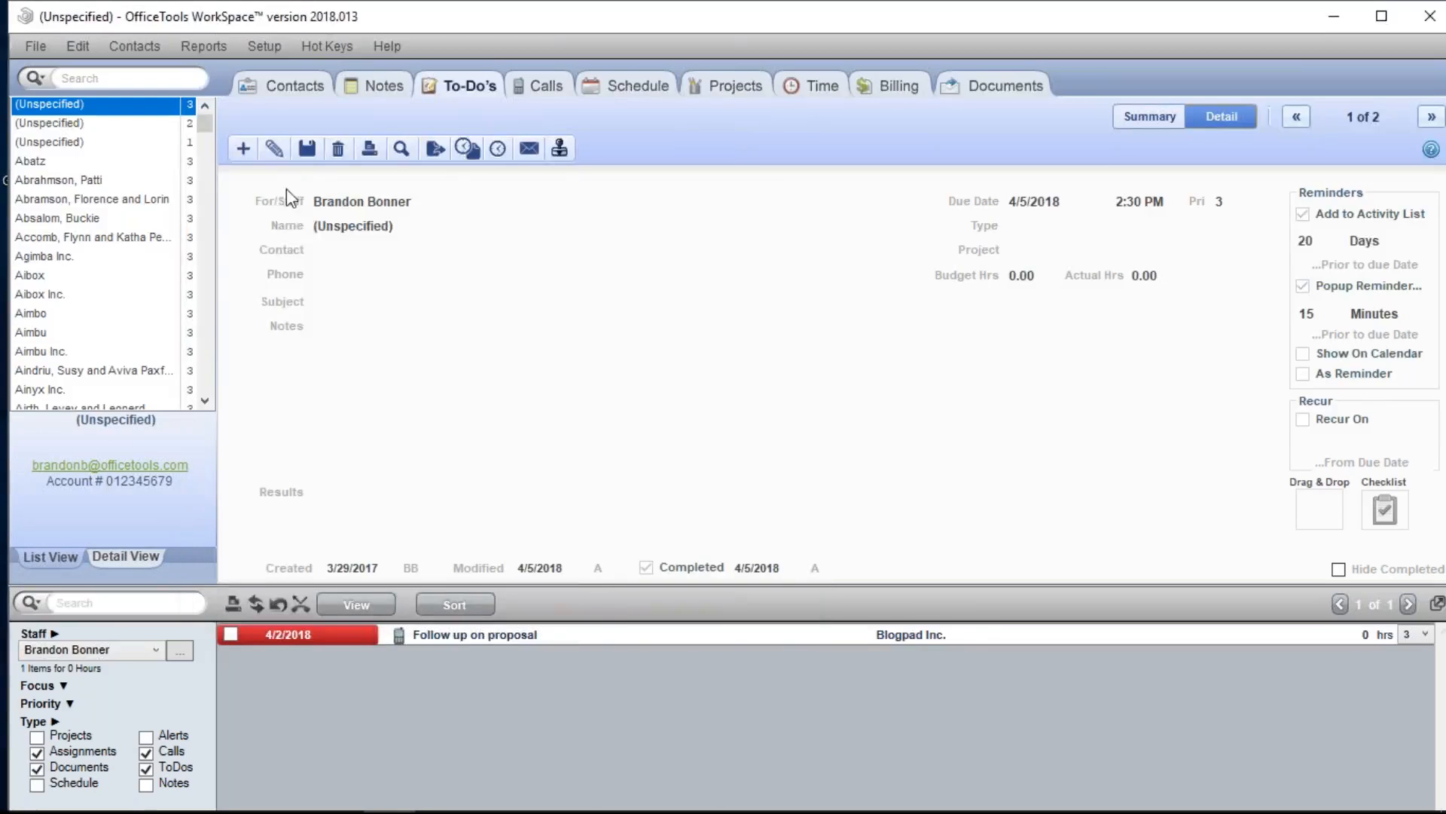
click(274, 150)
click(648, 567)
right_click(655, 645)
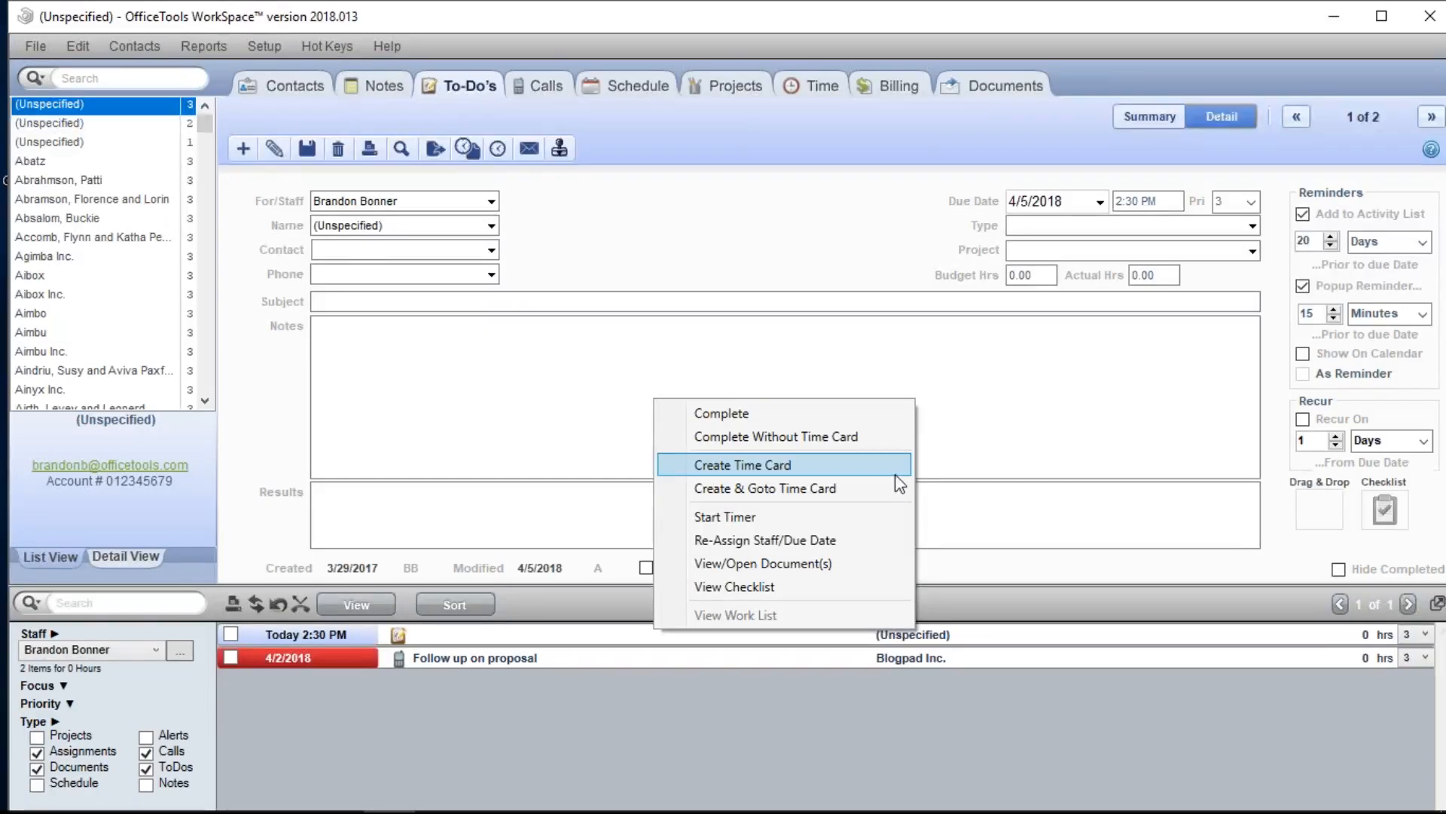
click(839, 463)
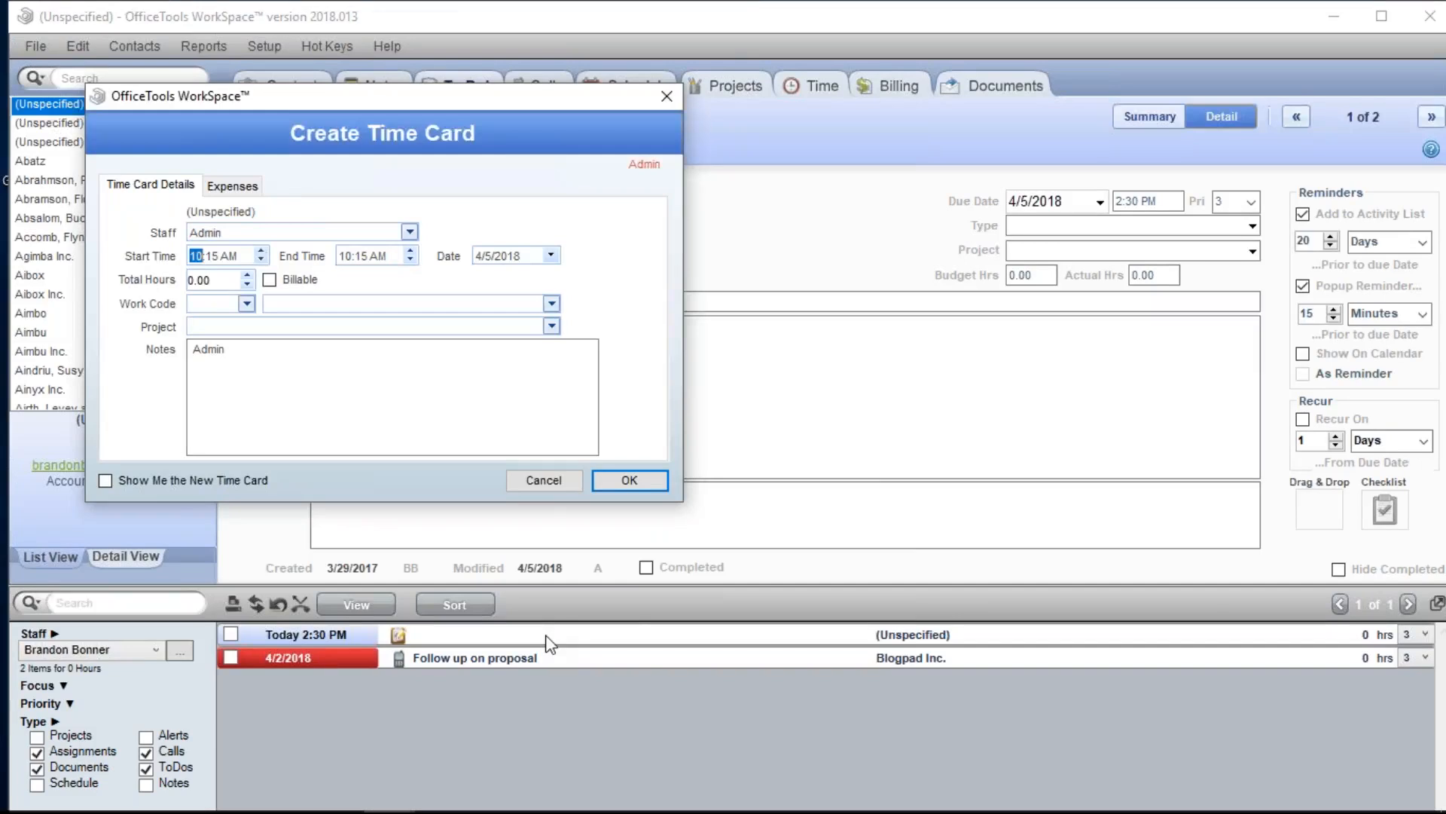
click(579, 483)
Step: Create a zero-hour time card with the Accounting work code from today's to-do in the activity list and go to it
right_click(711, 634)
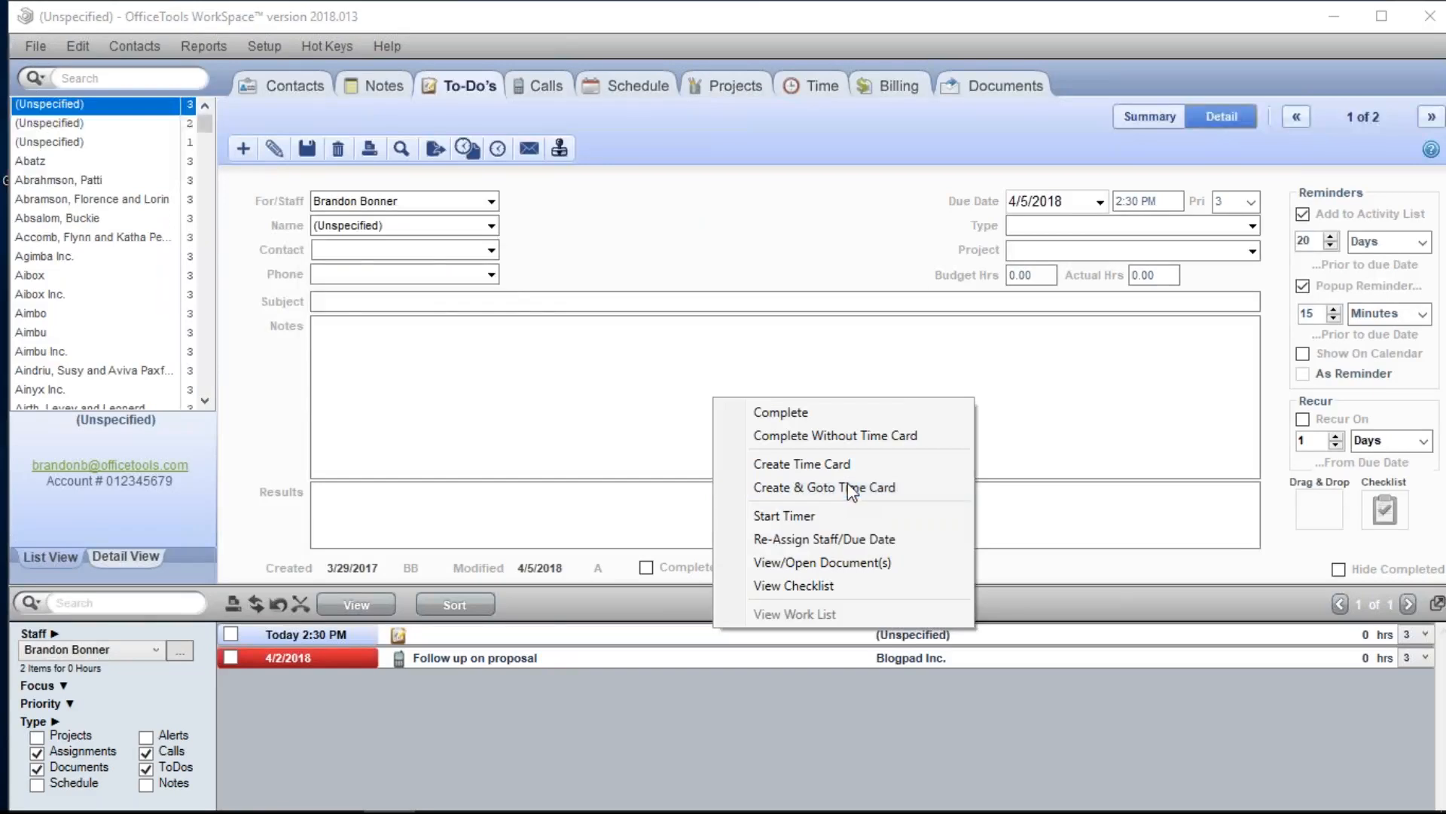
click(852, 488)
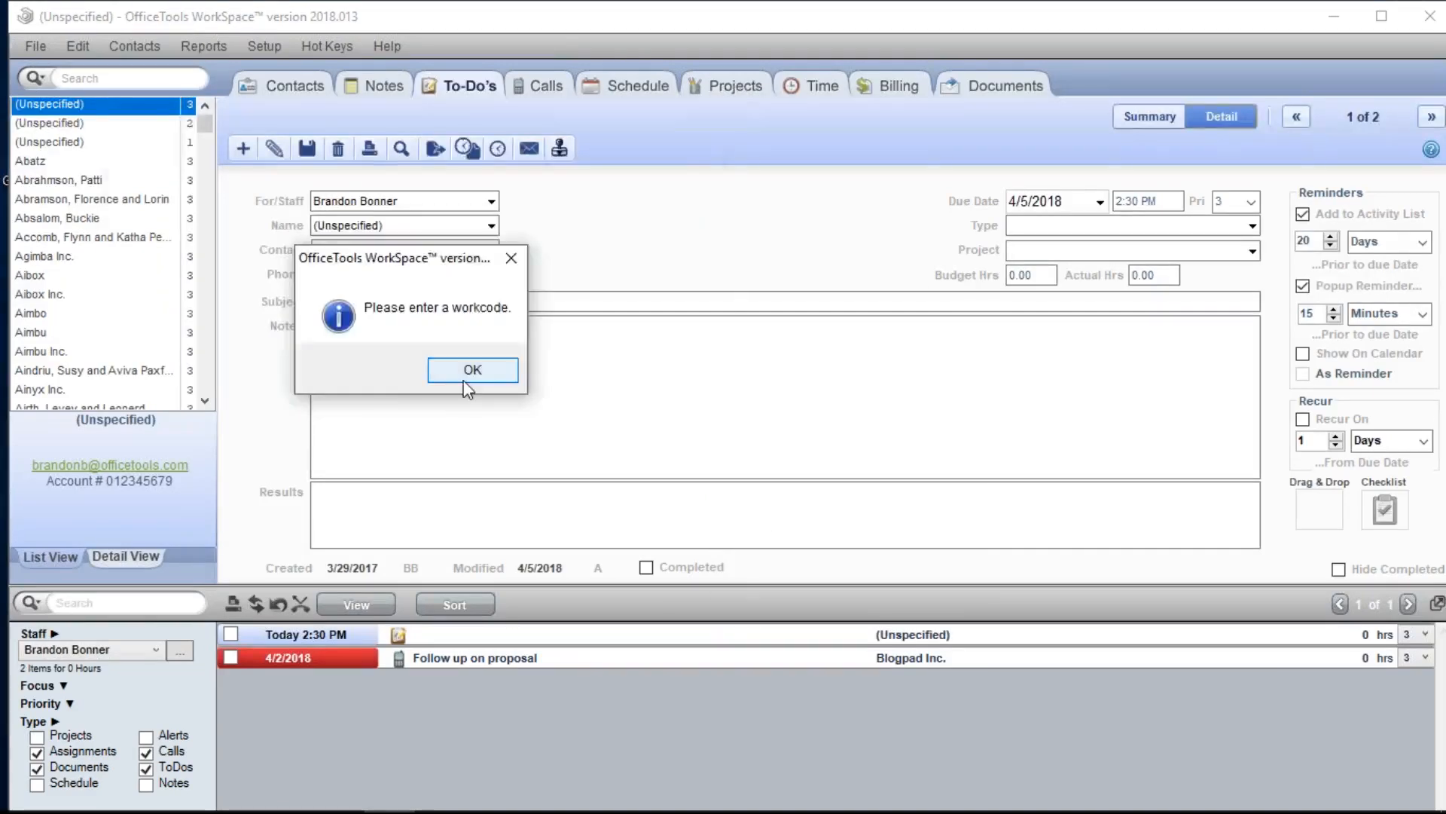
click(512, 370)
click(579, 331)
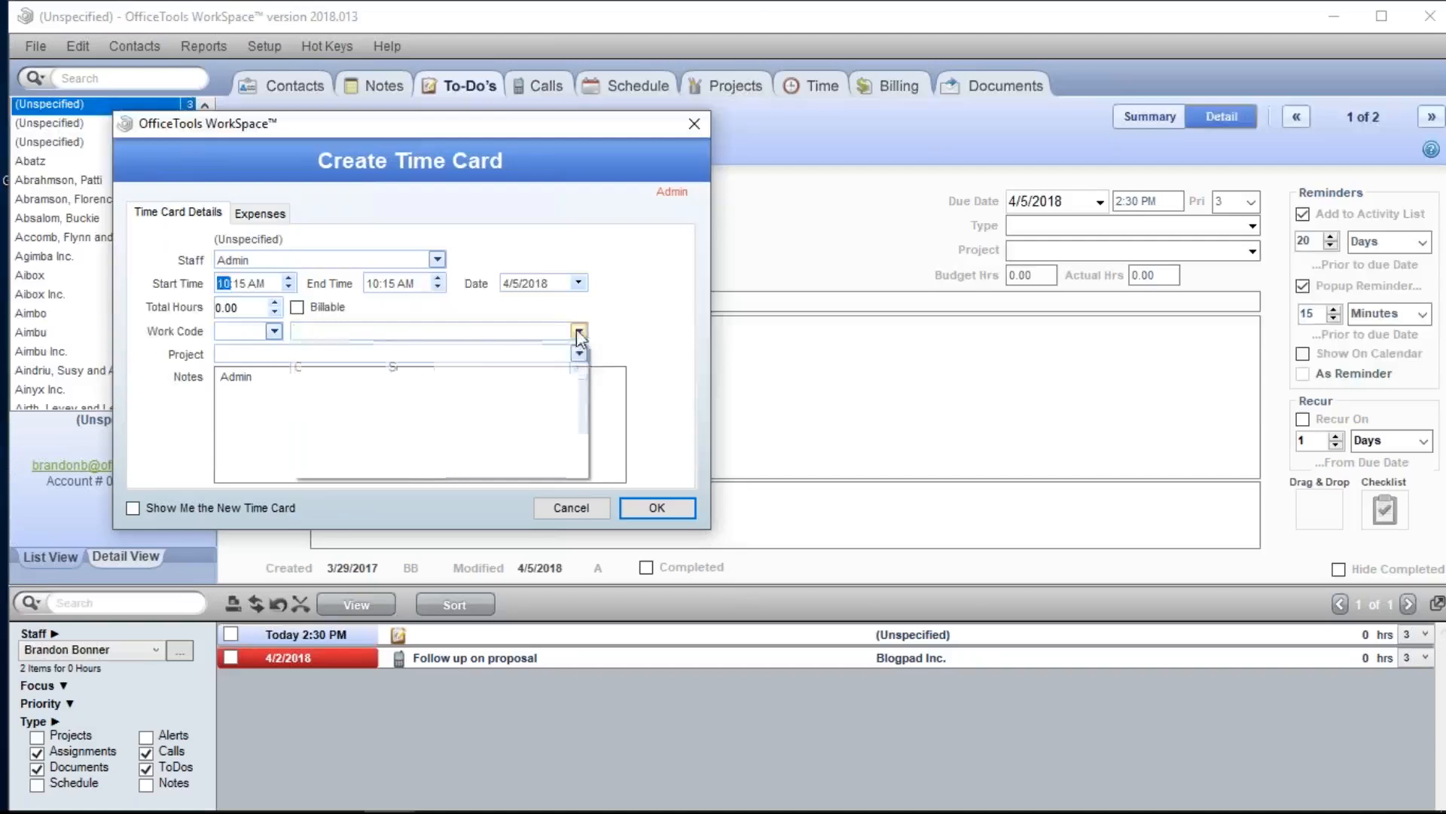
click(367, 347)
click(580, 331)
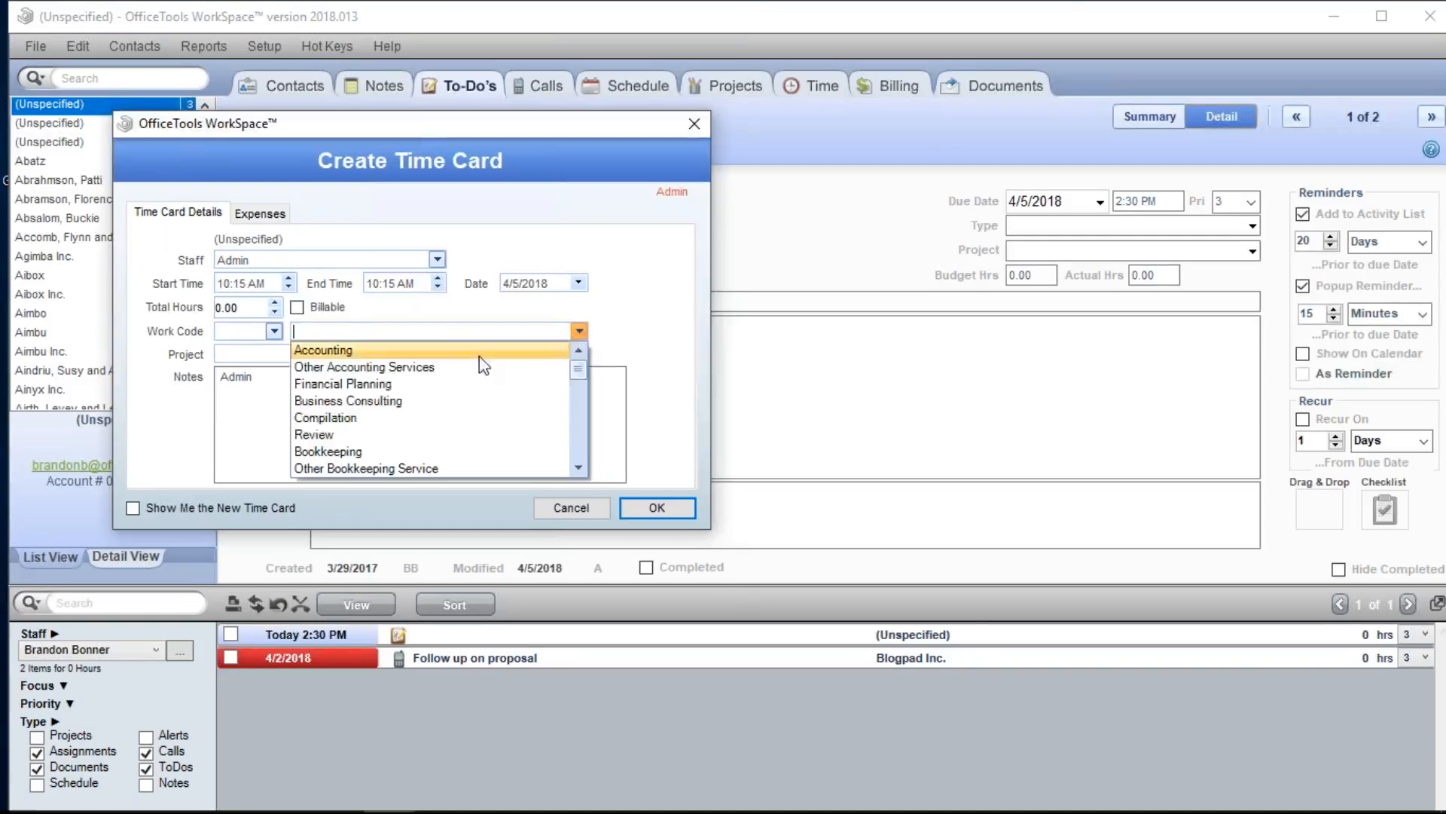
click(520, 350)
click(664, 516)
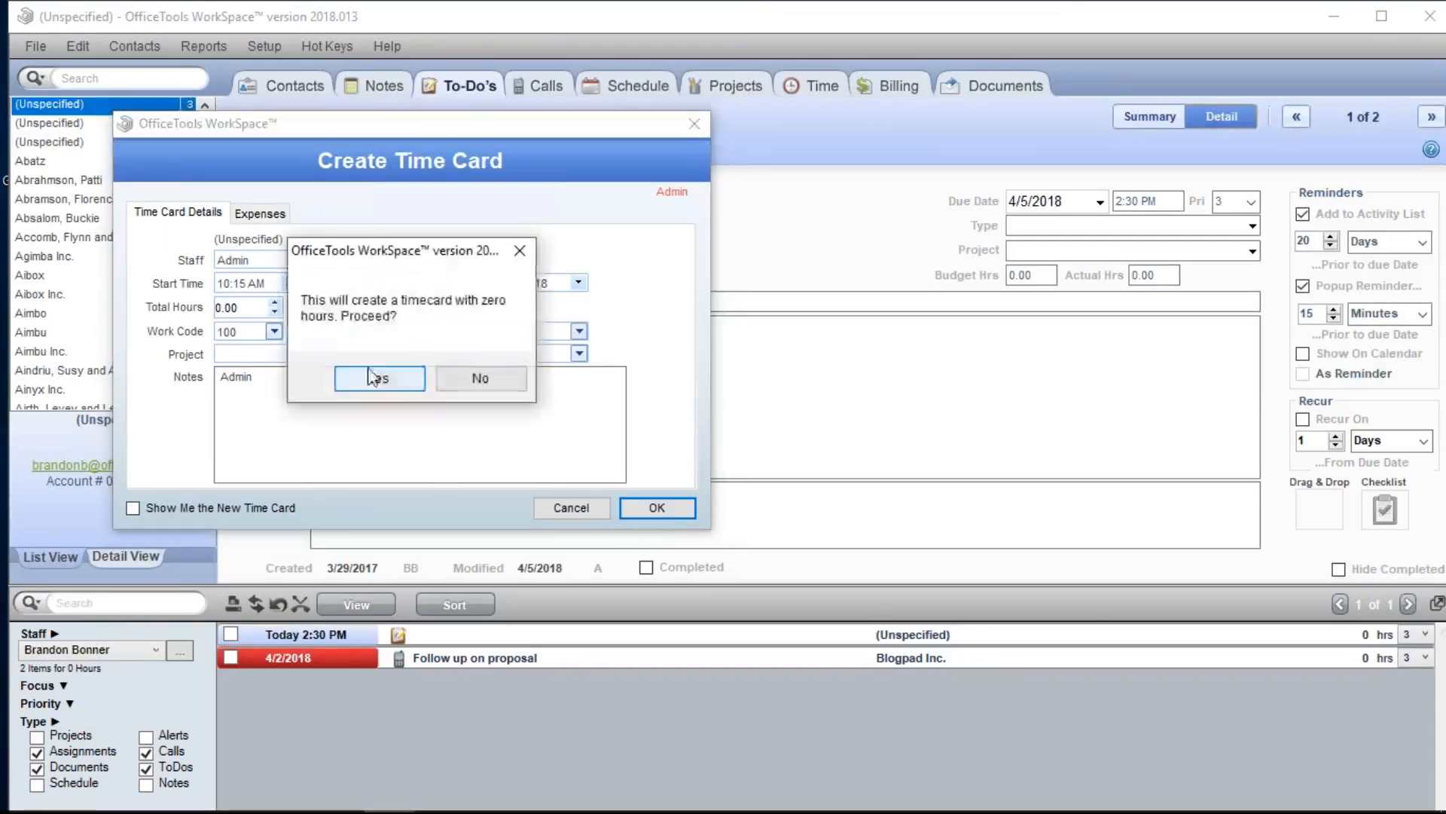
click(378, 374)
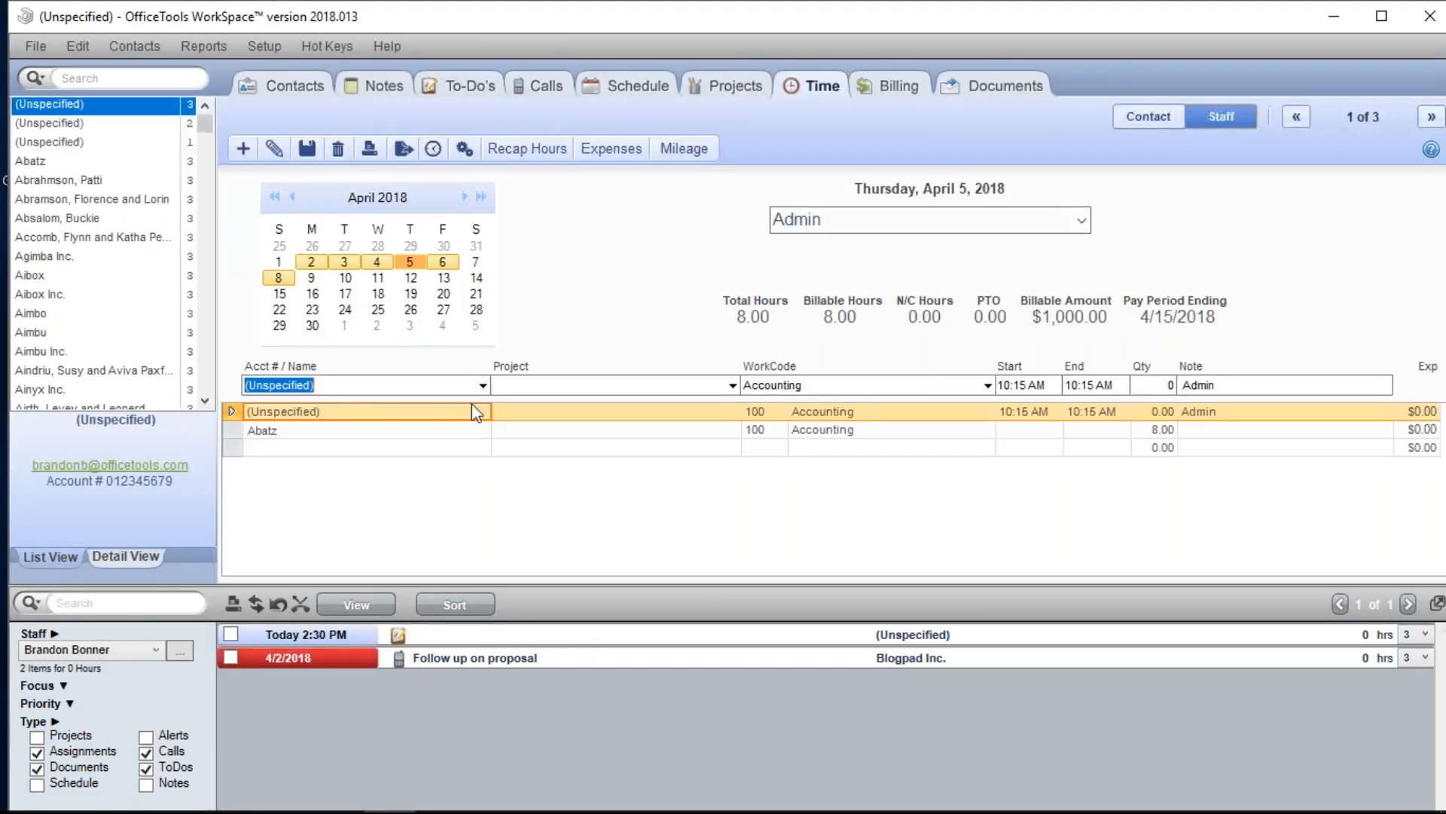
Step: Return to the contact's to-do record and view the time card options offered for today's item in the activity list
right_click(579, 647)
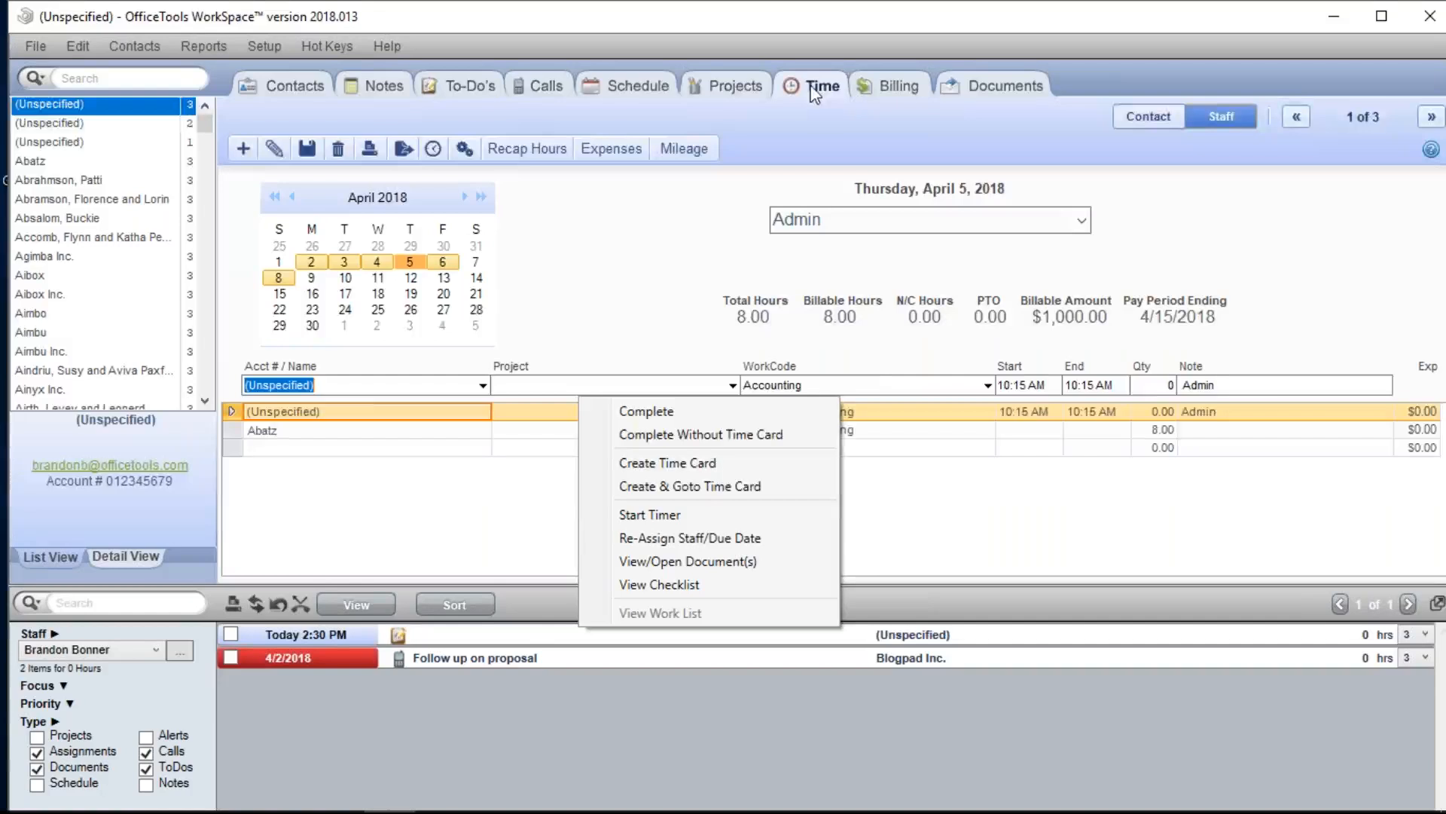
click(910, 494)
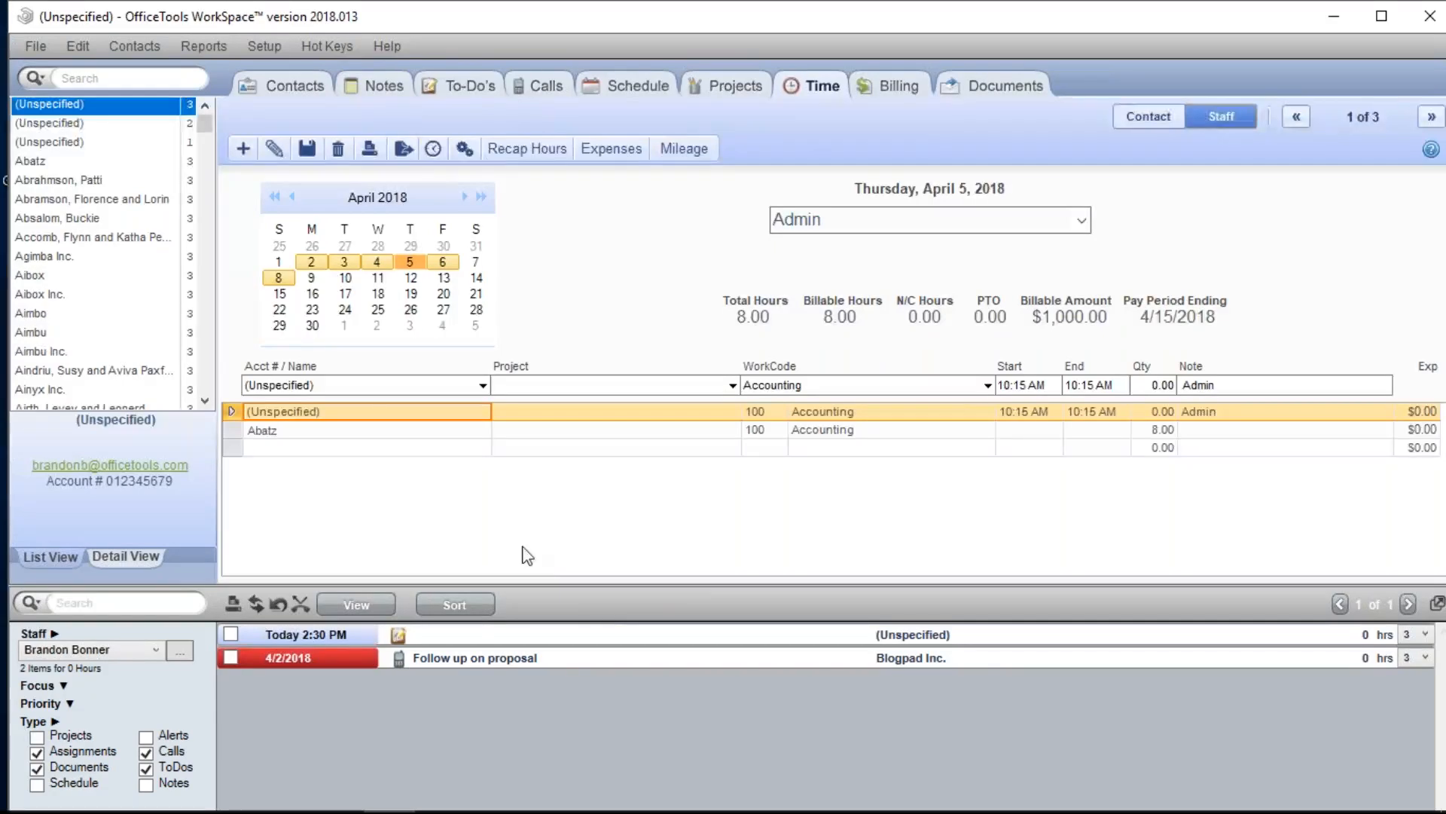
click(452, 88)
click(467, 150)
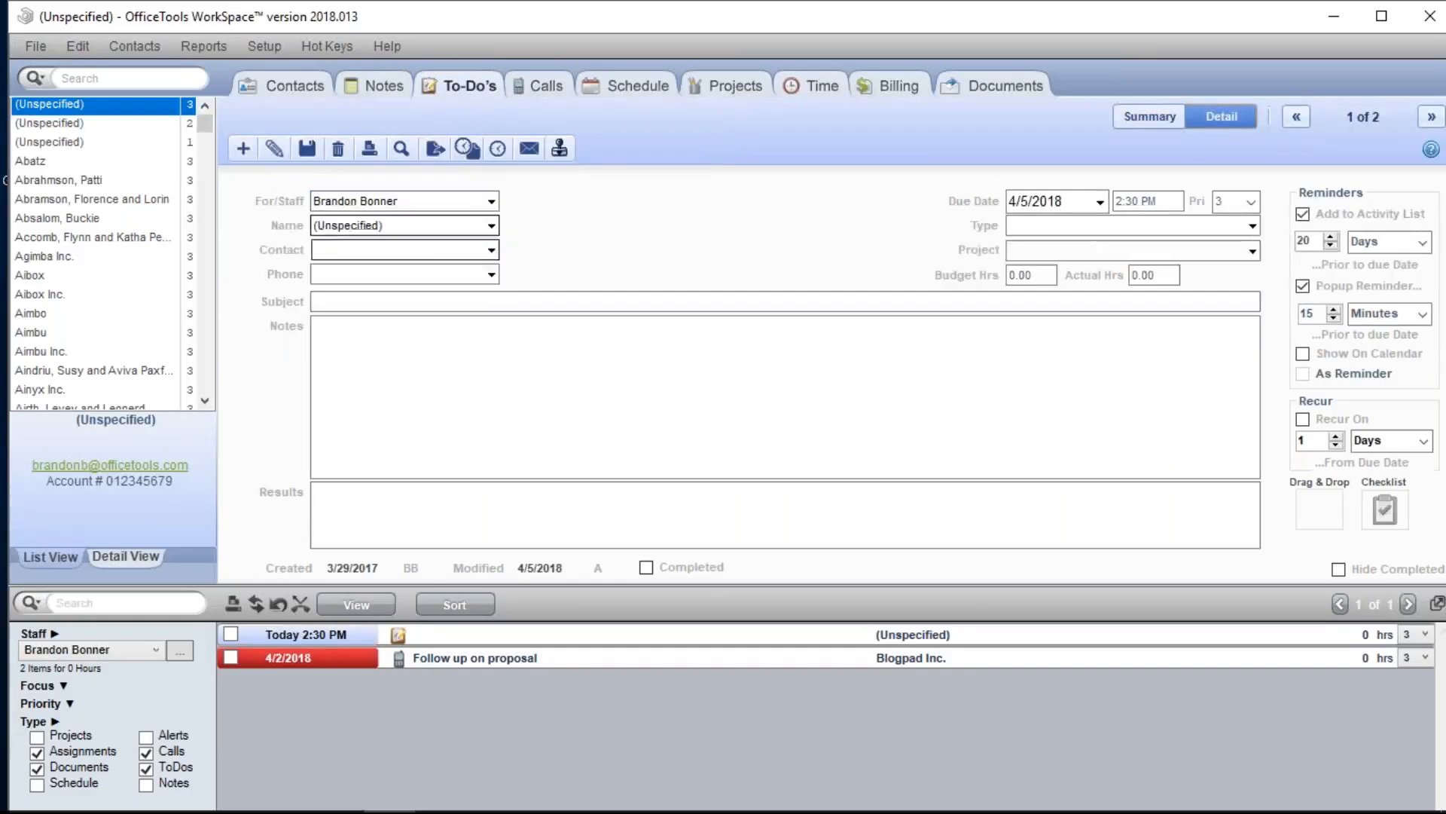
right_click(622, 630)
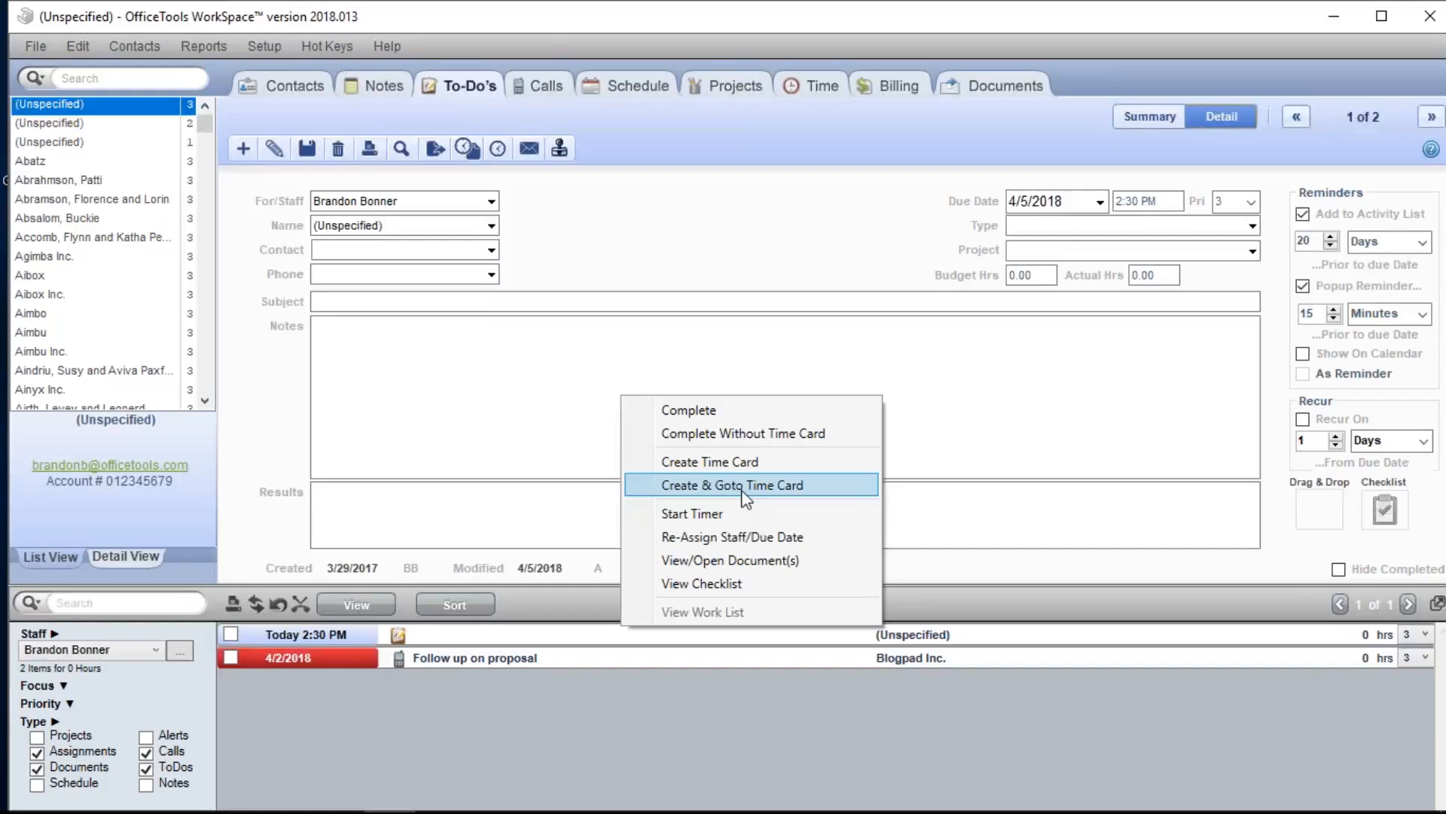
click(953, 402)
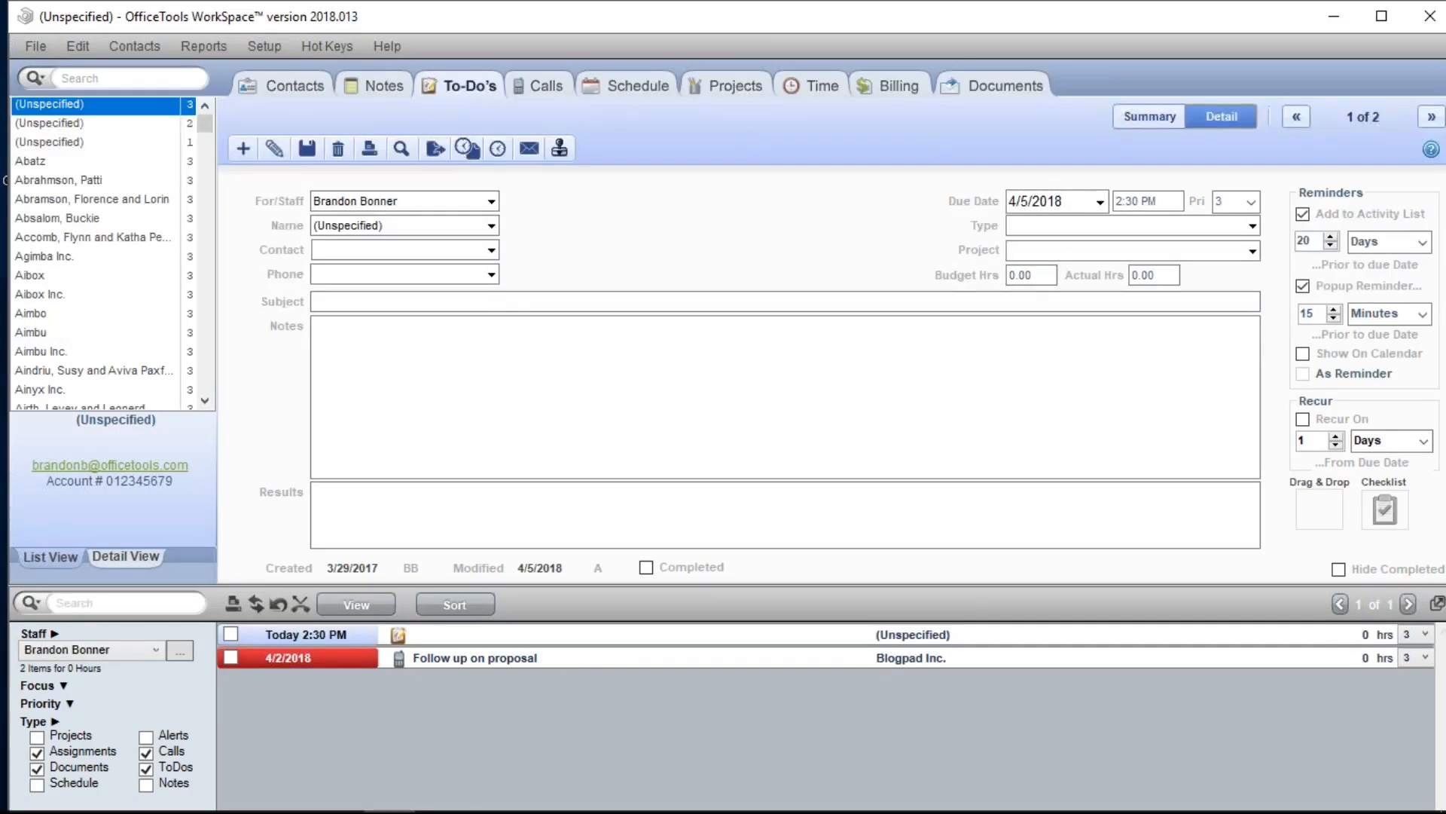
Step: Mark the to-do as completed in its record and clear the completed status again
click(646, 567)
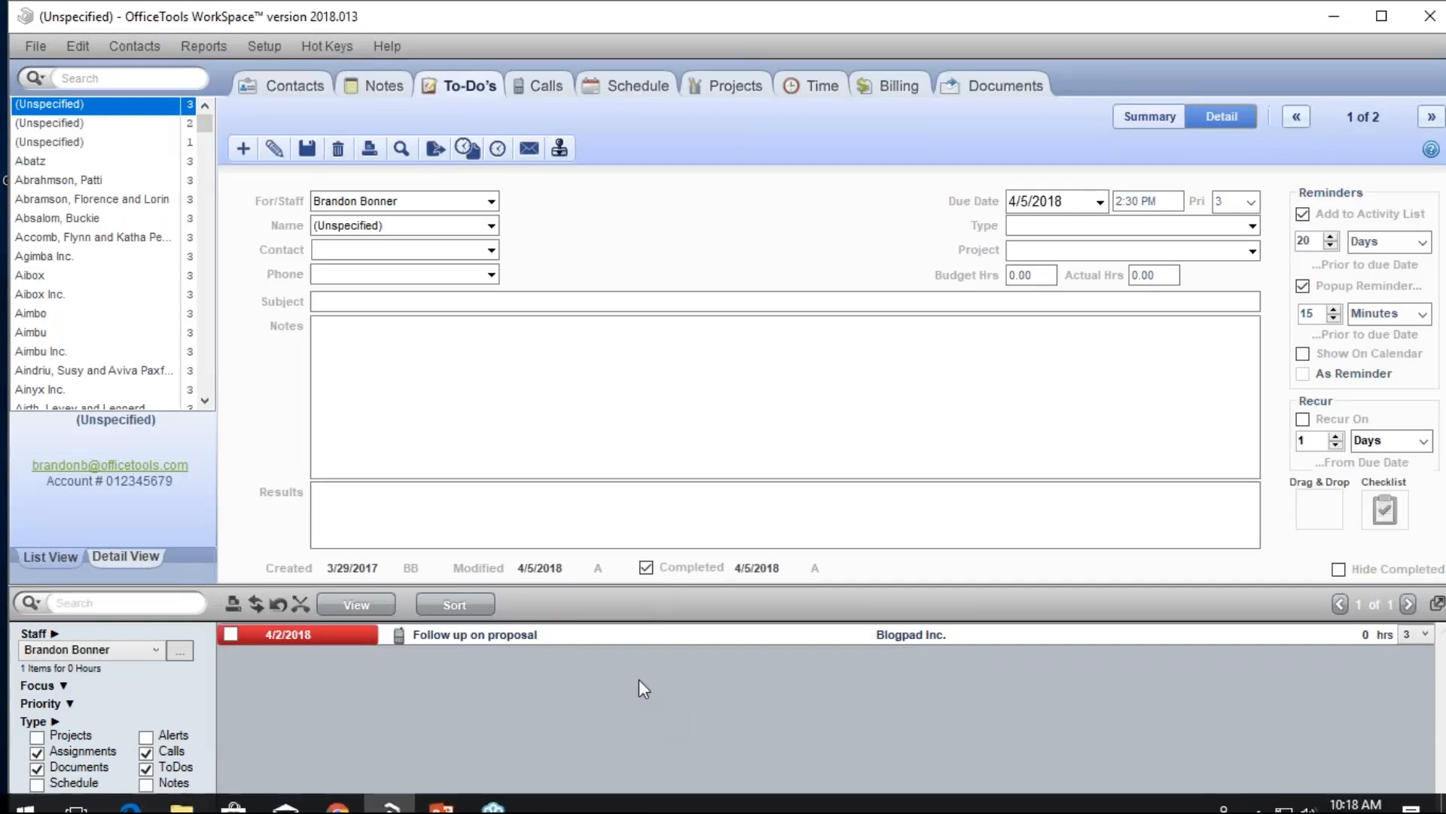
click(646, 567)
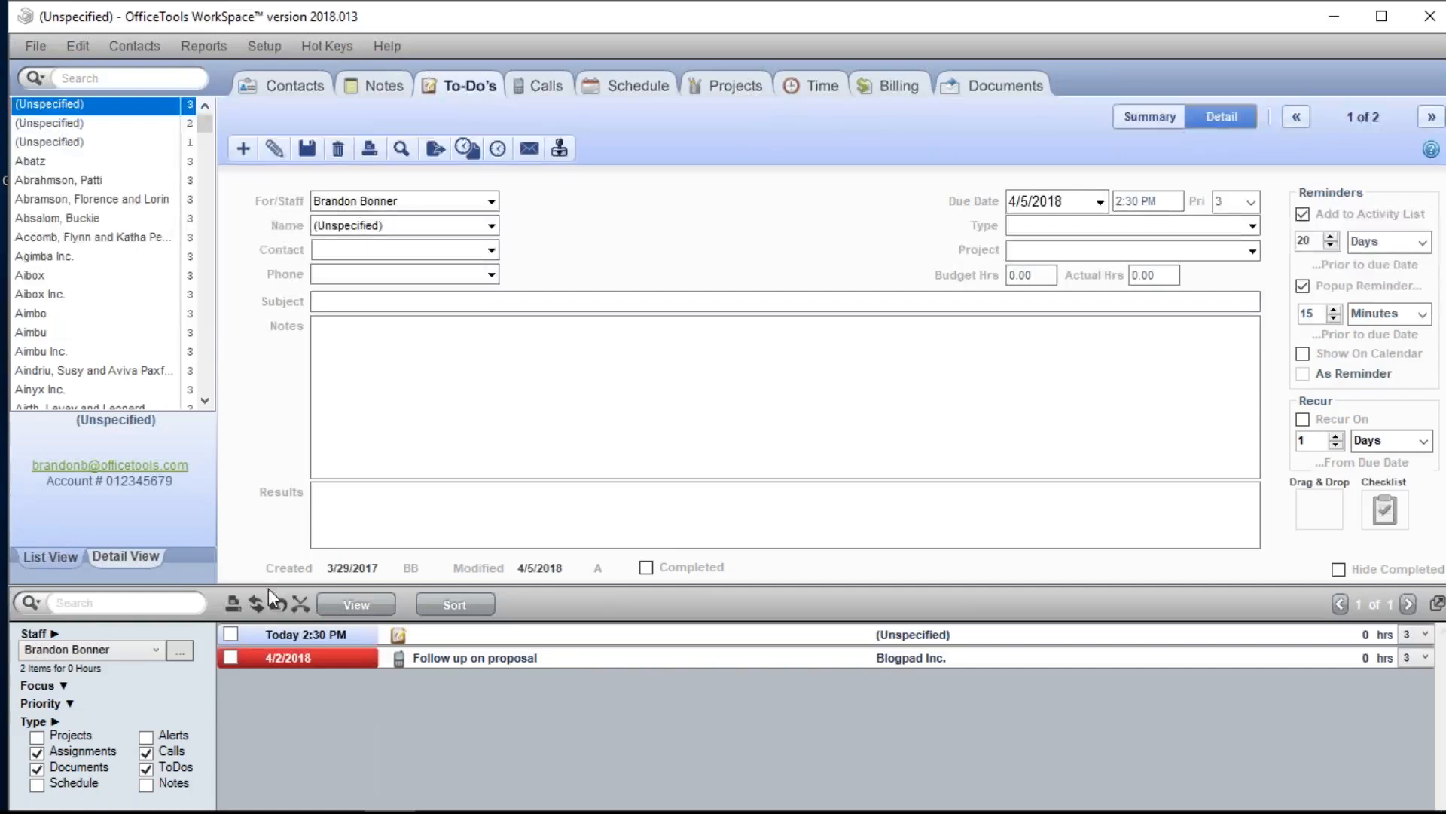
Step: Complete today's 2:30 PM to-do from the activity list, cancel its time card, and view the options offered for the proposal follow-up call
click(234, 638)
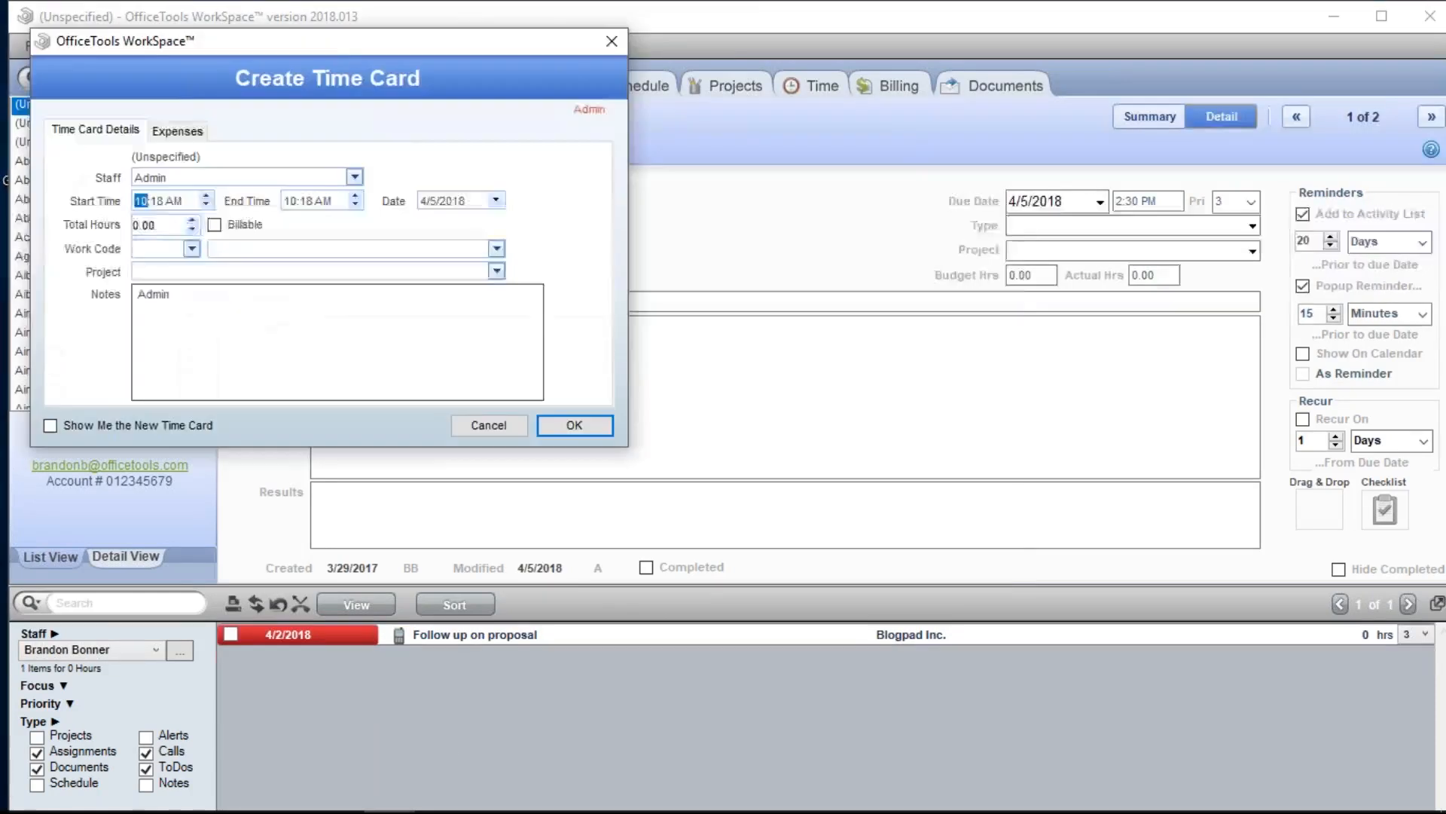
drag(337, 46, 723, 220)
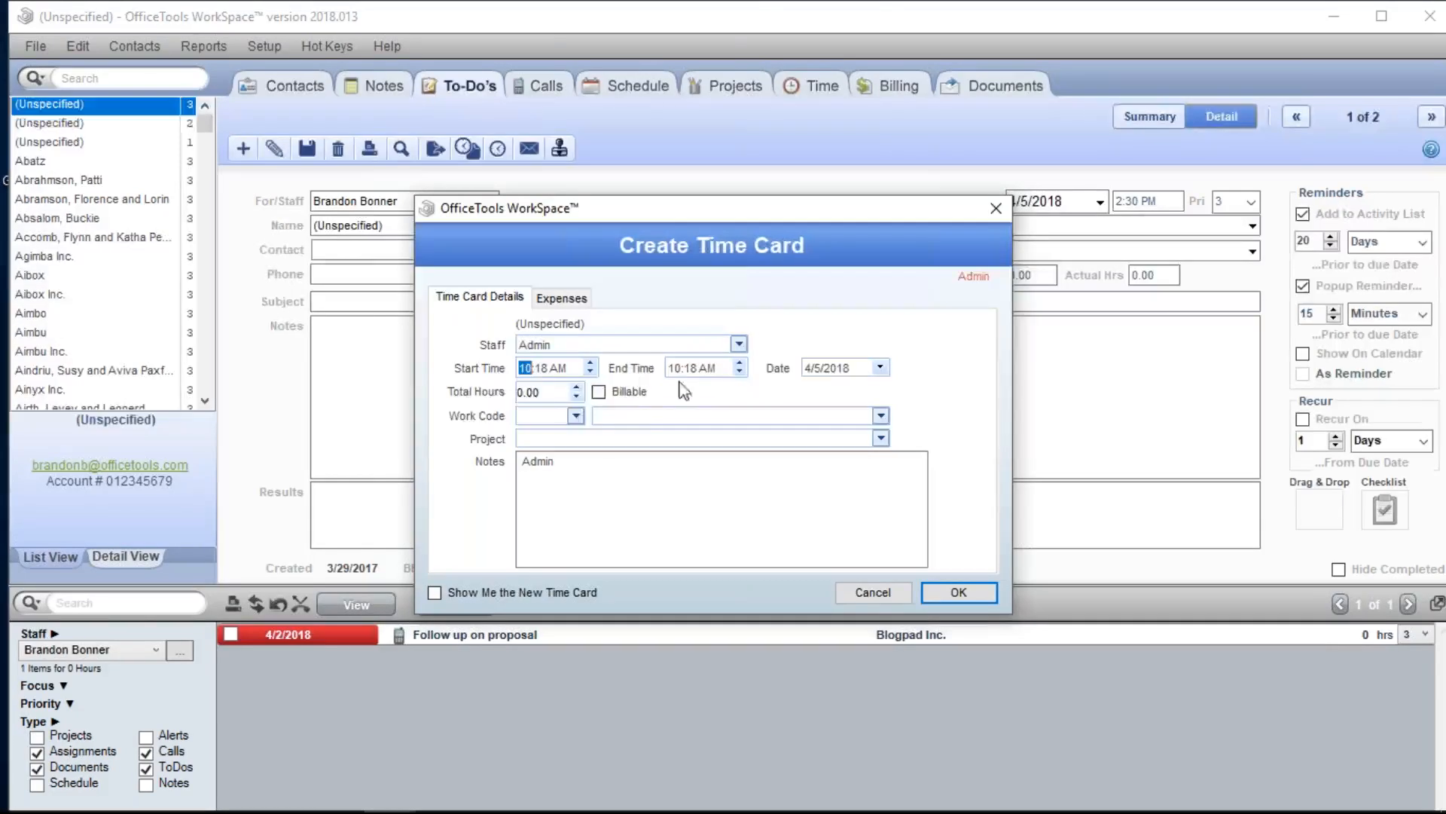
click(570, 394)
click(564, 433)
click(578, 456)
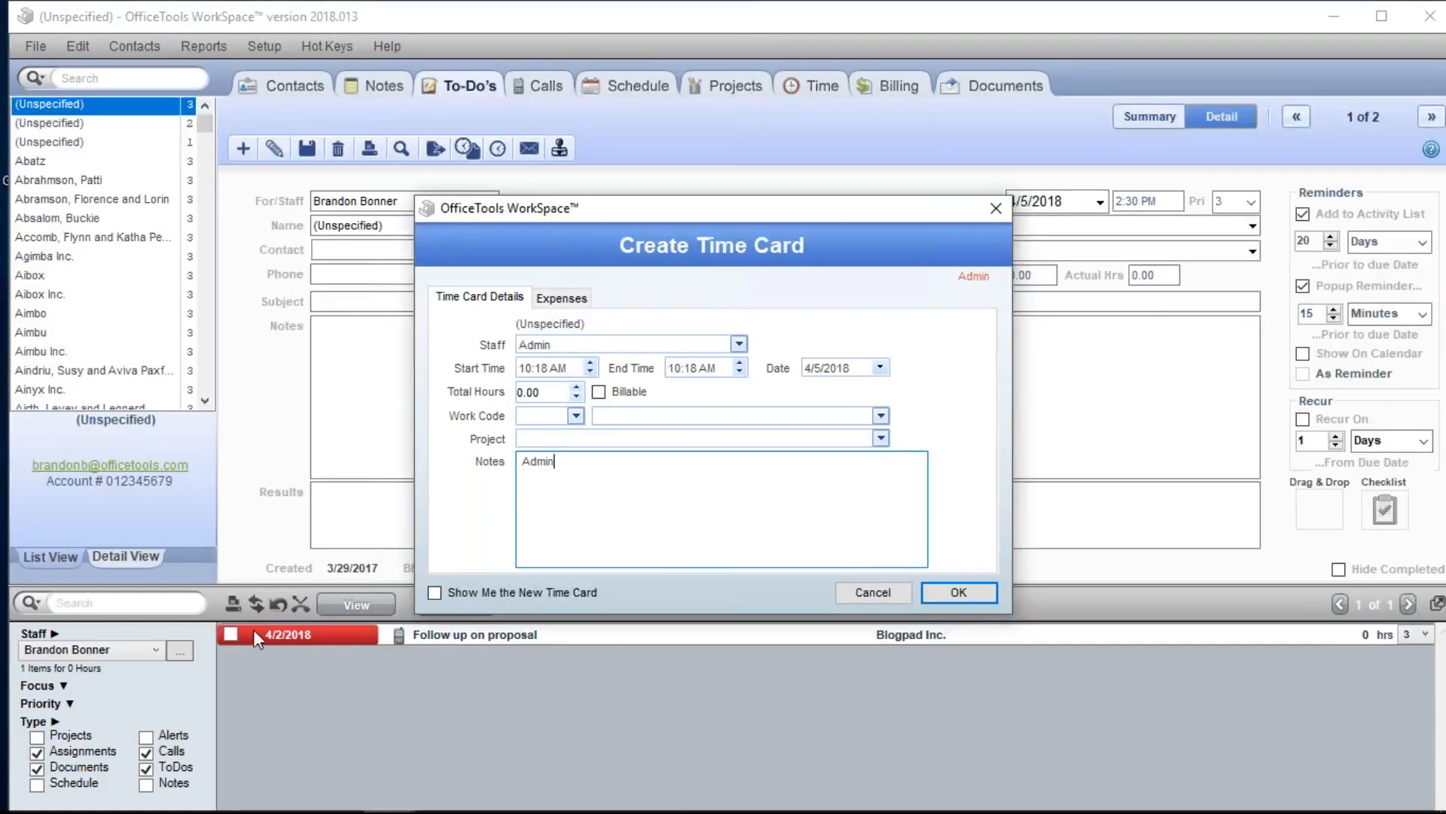
click(865, 591)
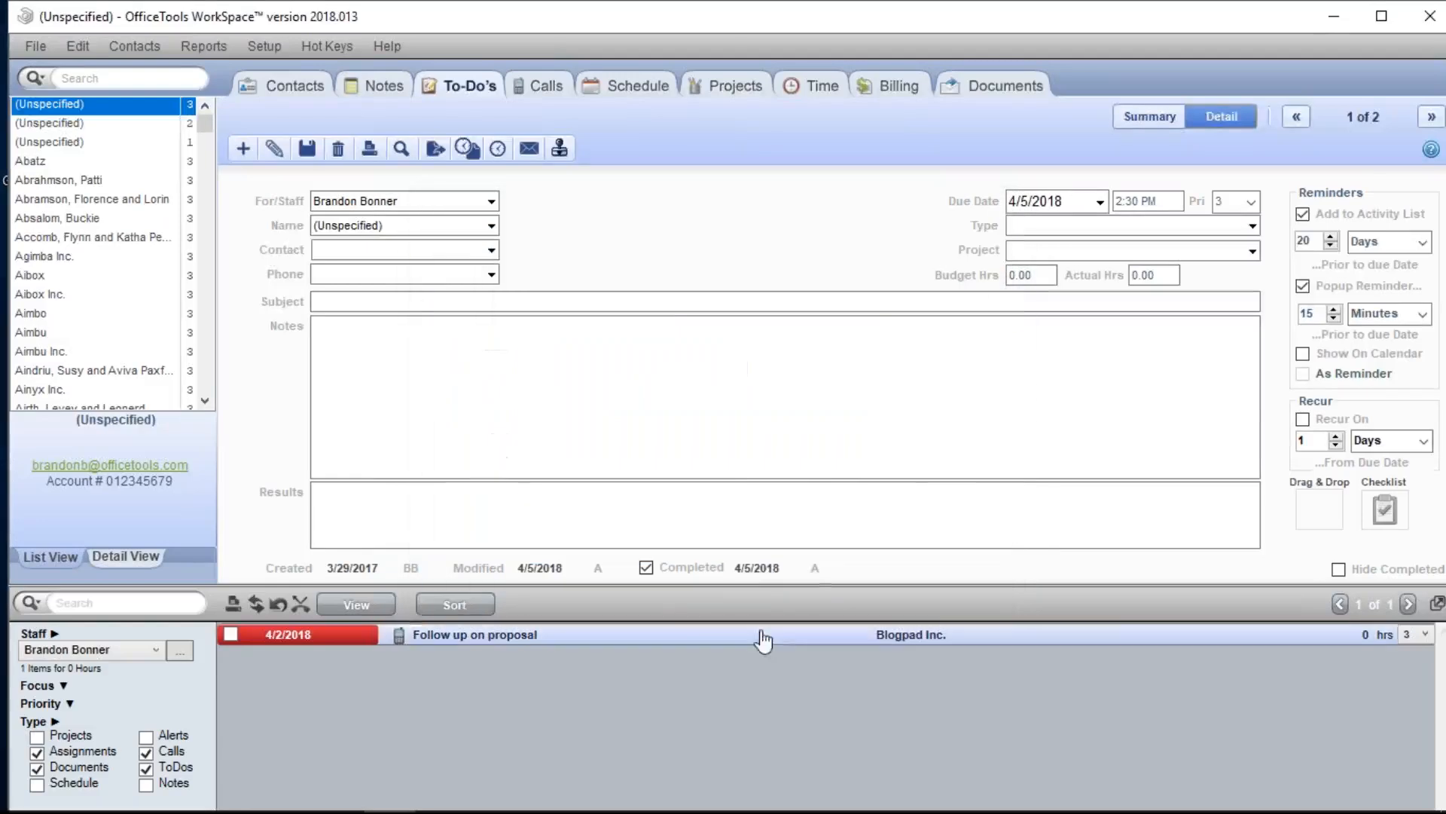
right_click(761, 635)
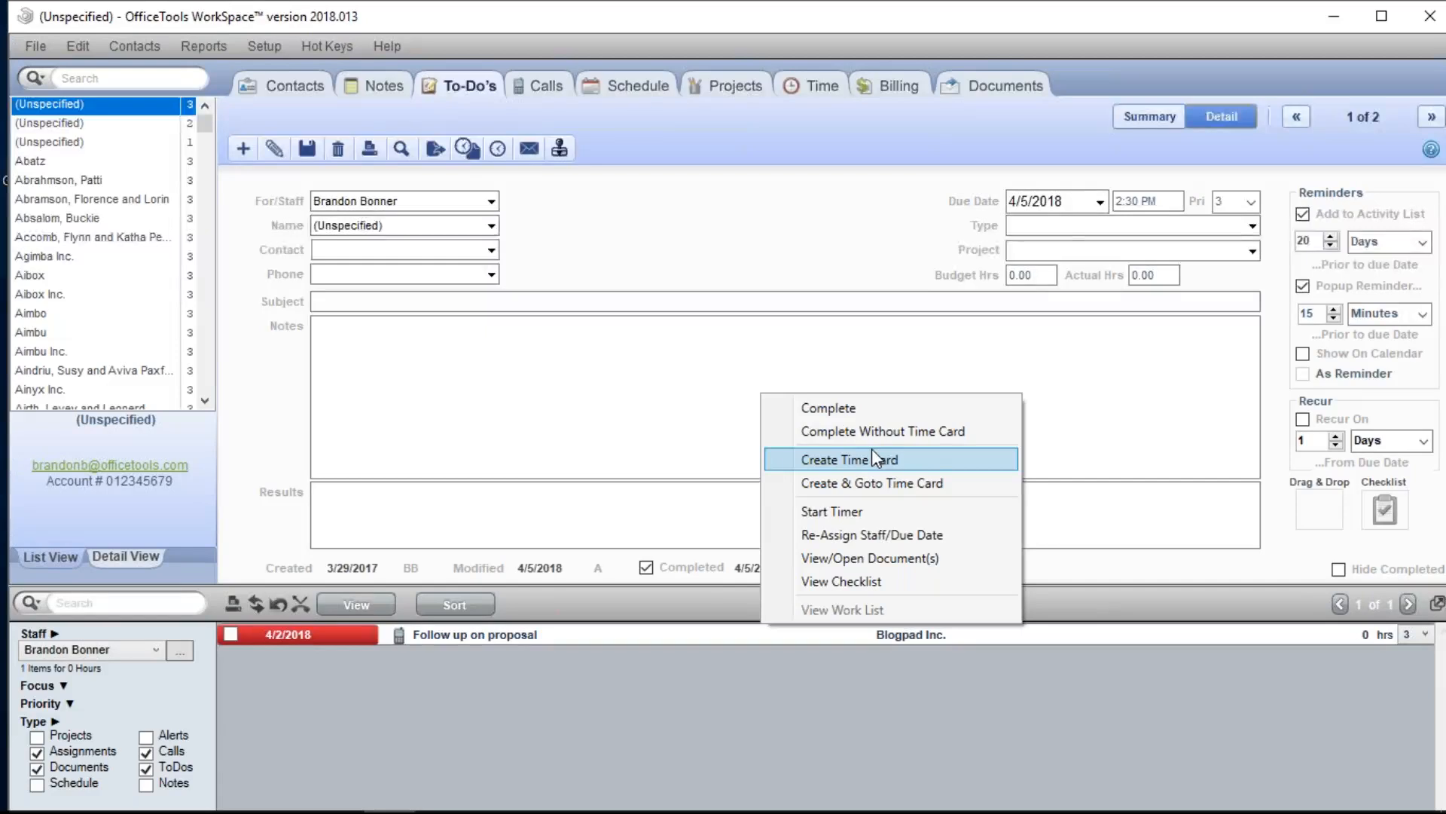
click(812, 761)
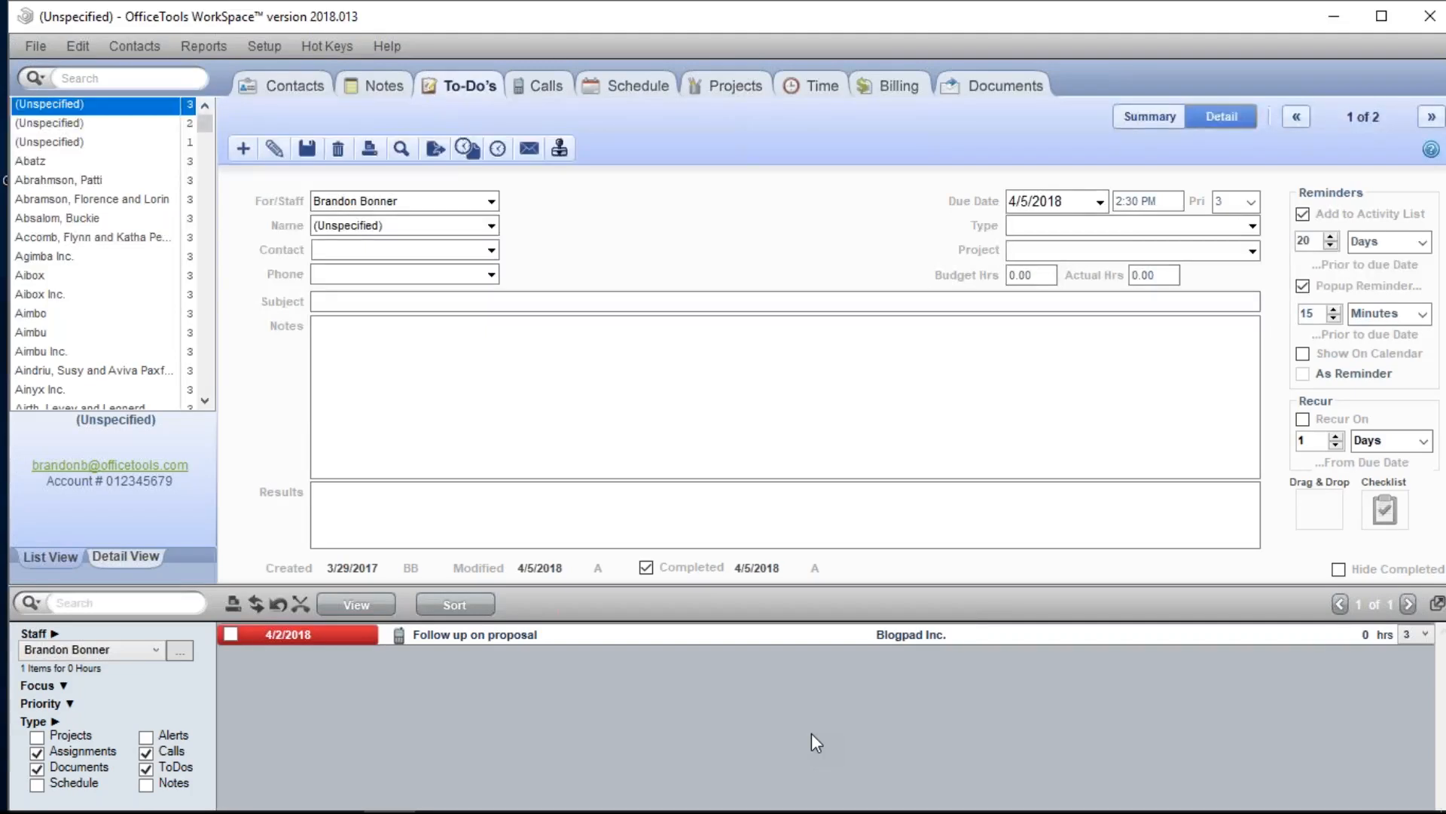
Step: Open the company's Payroll and Time Settings and view the time settings
click(281, 53)
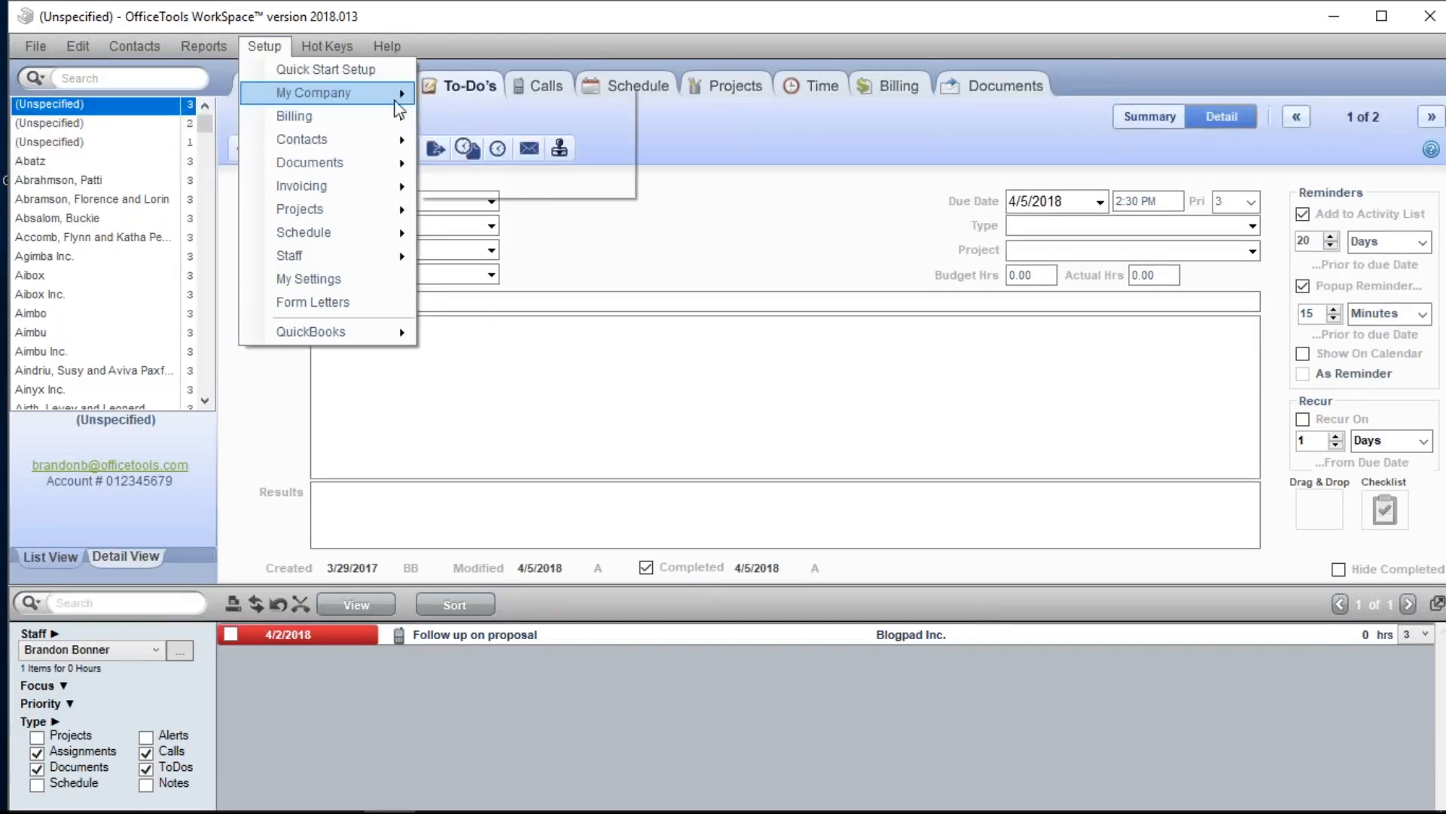
mouse_move(339, 93)
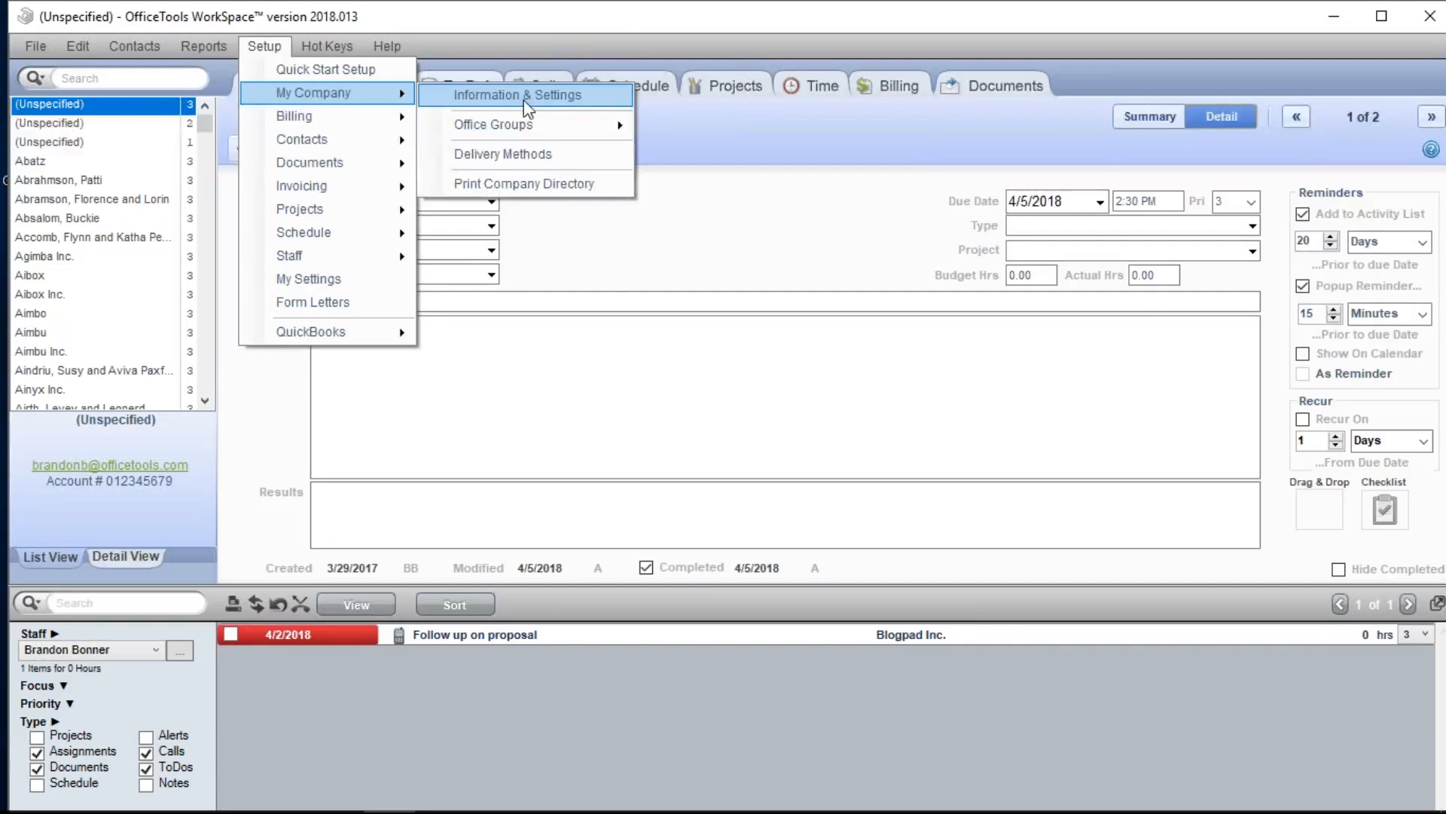
click(525, 97)
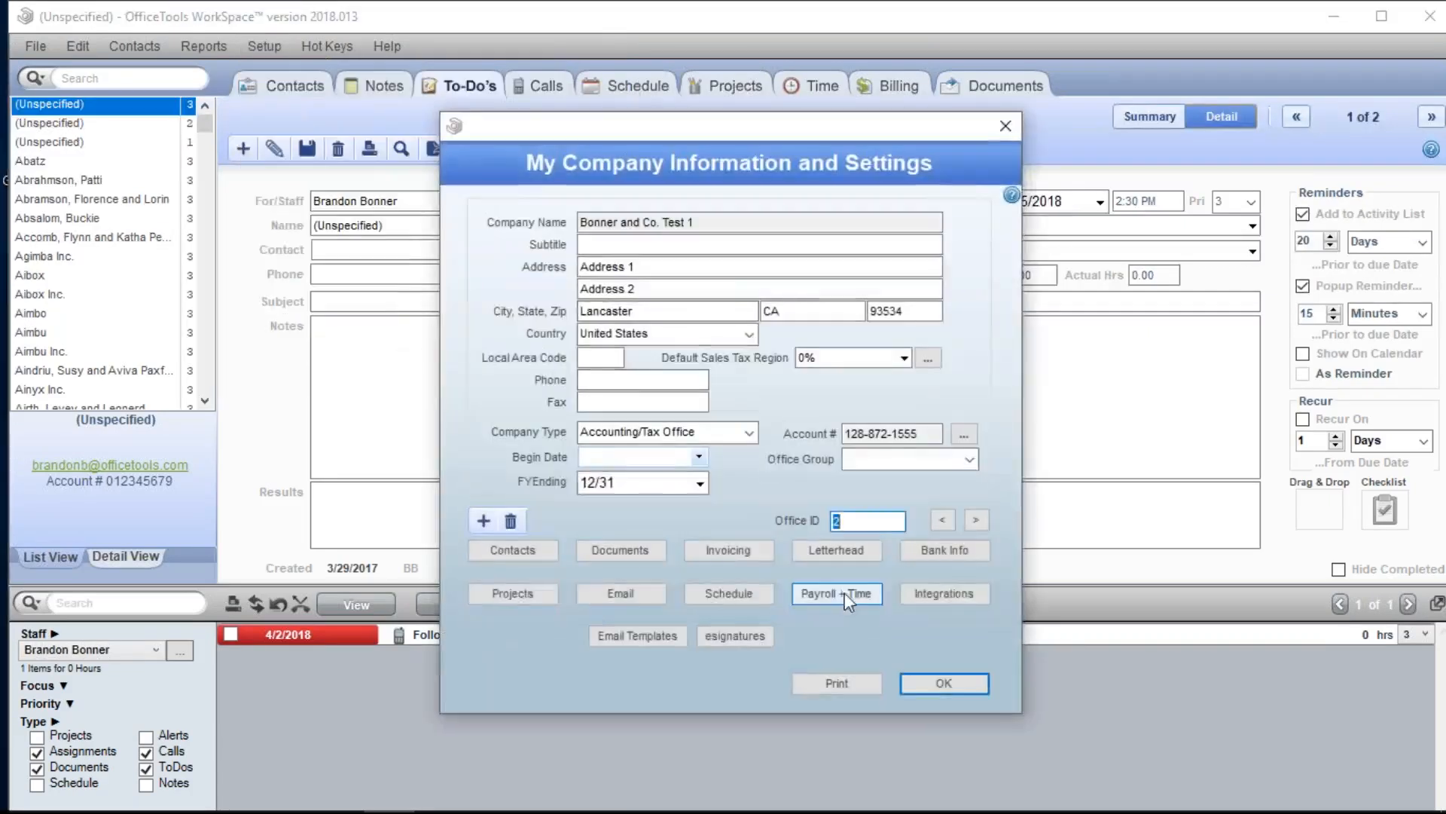
click(846, 593)
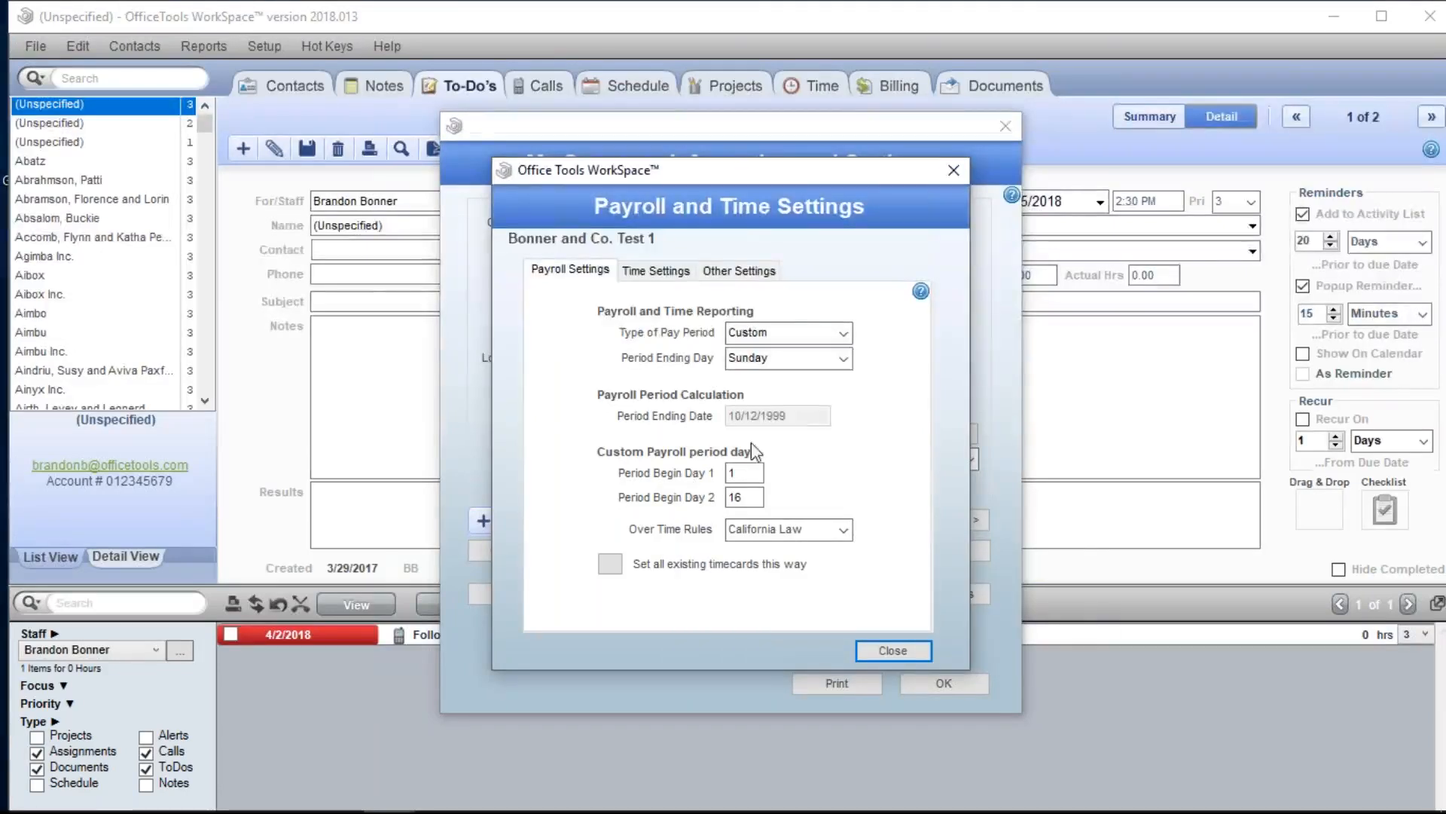
click(684, 273)
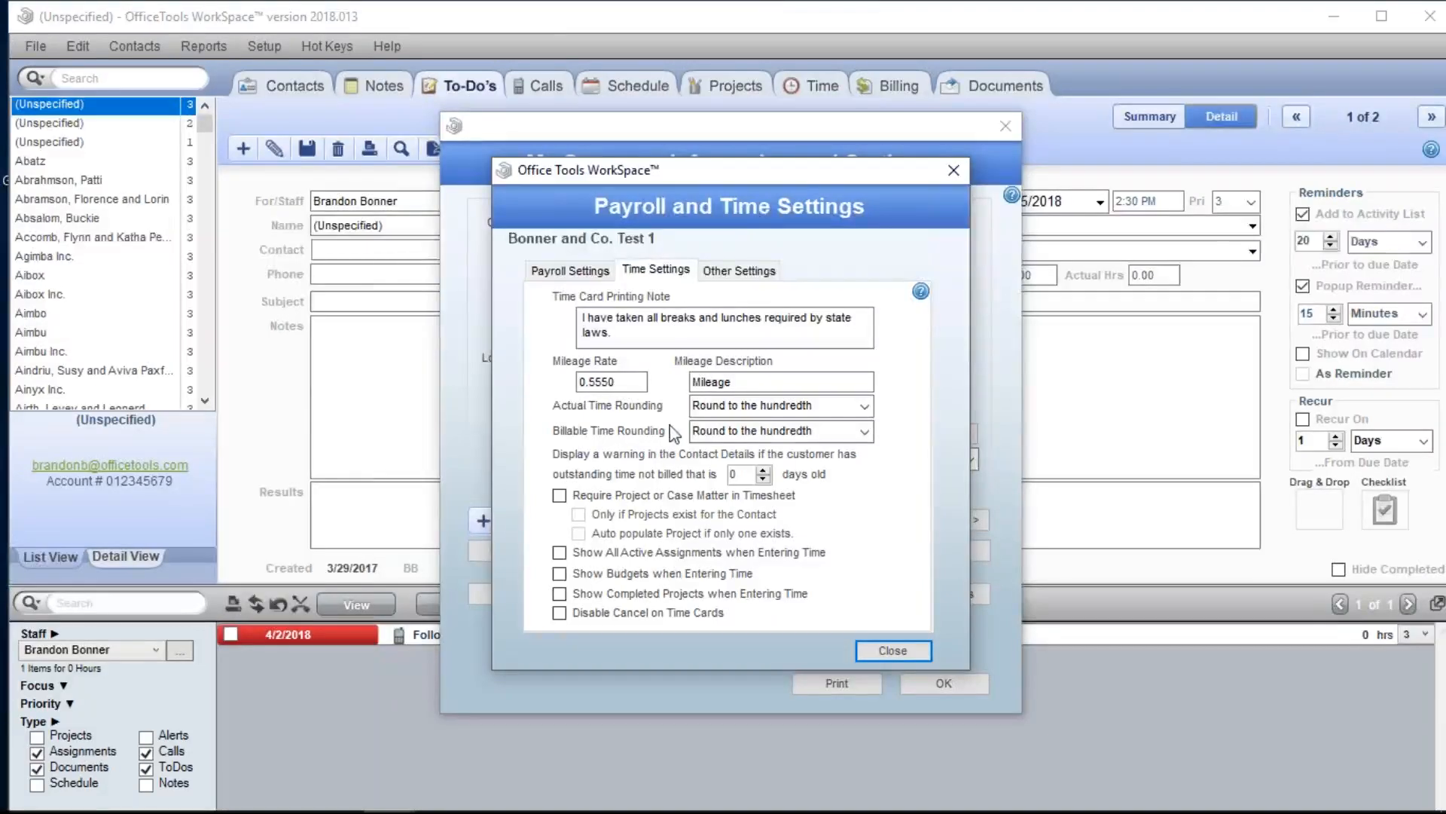
Step: Set the billable time rounding to Force 15 minute increments and return it to Round to the hundredth
click(864, 431)
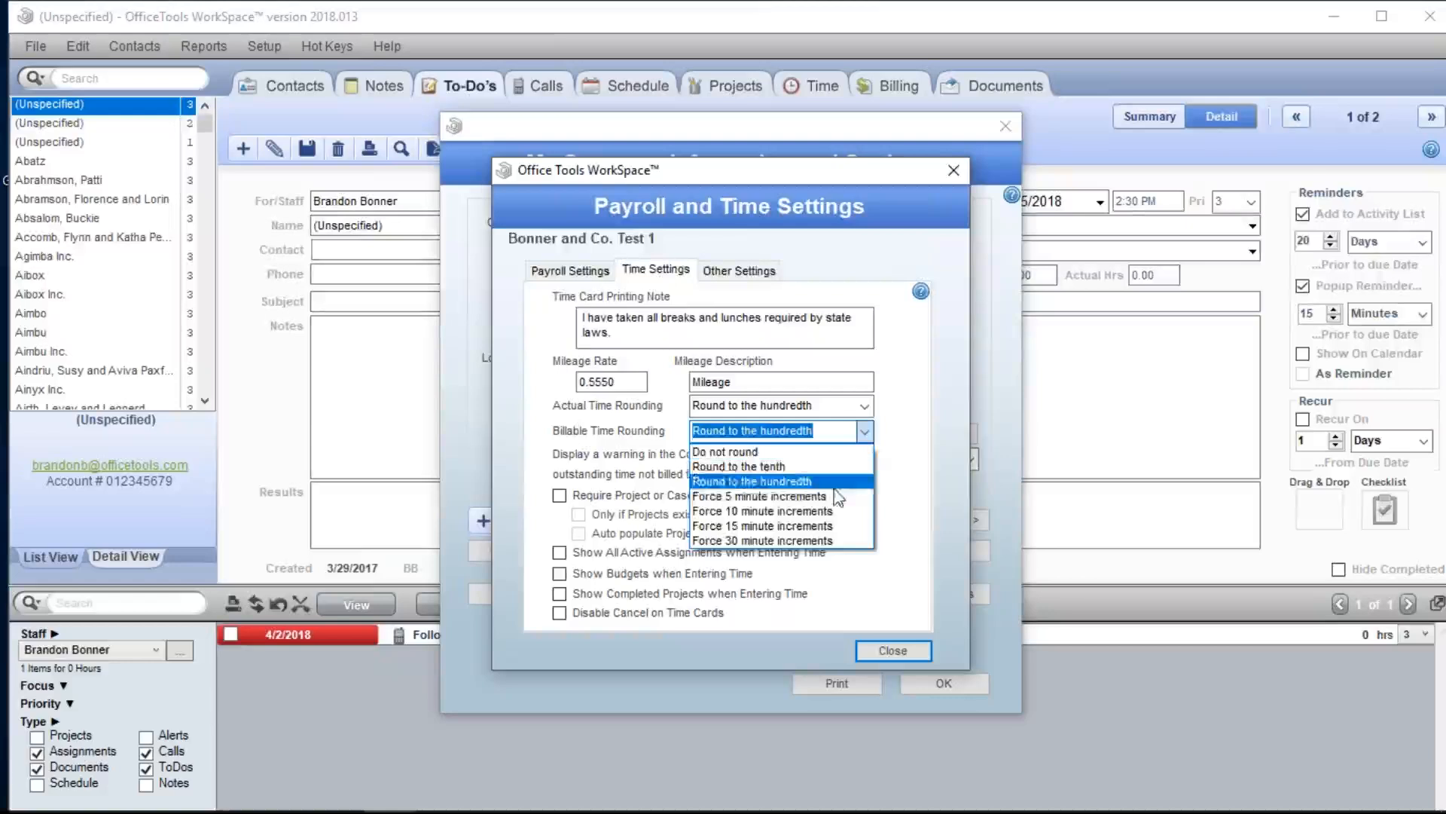
click(850, 527)
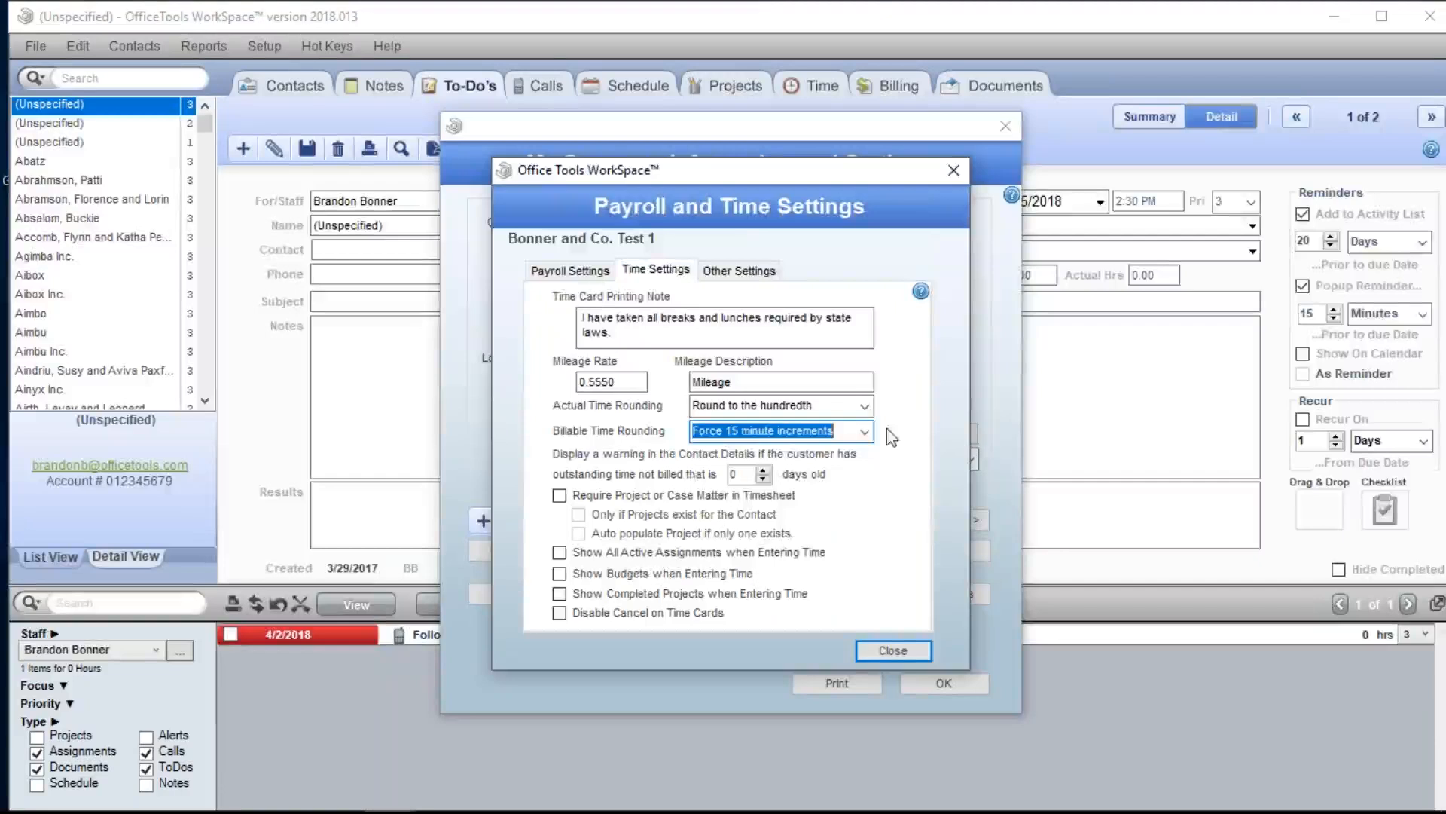
click(861, 434)
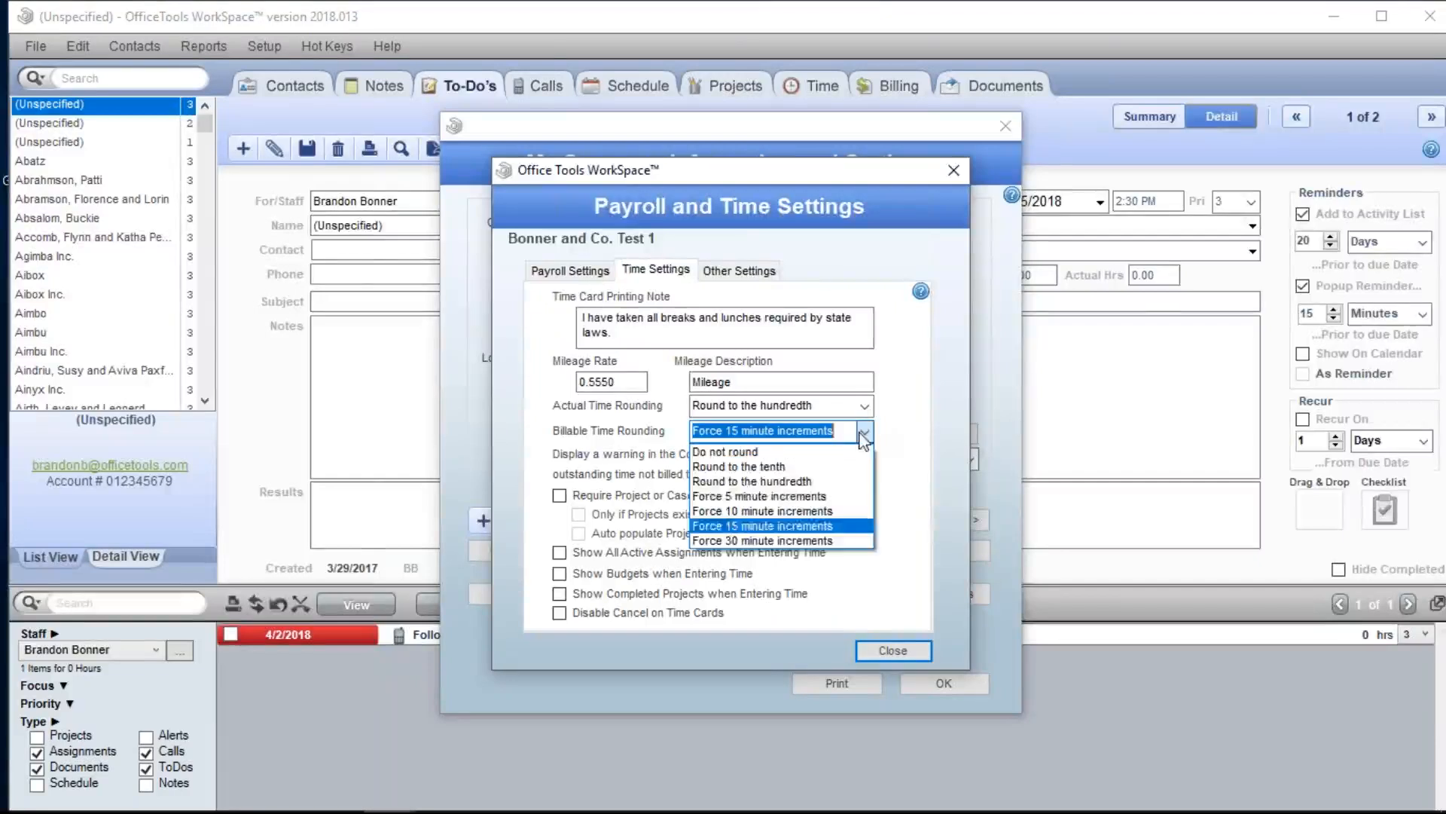
click(798, 480)
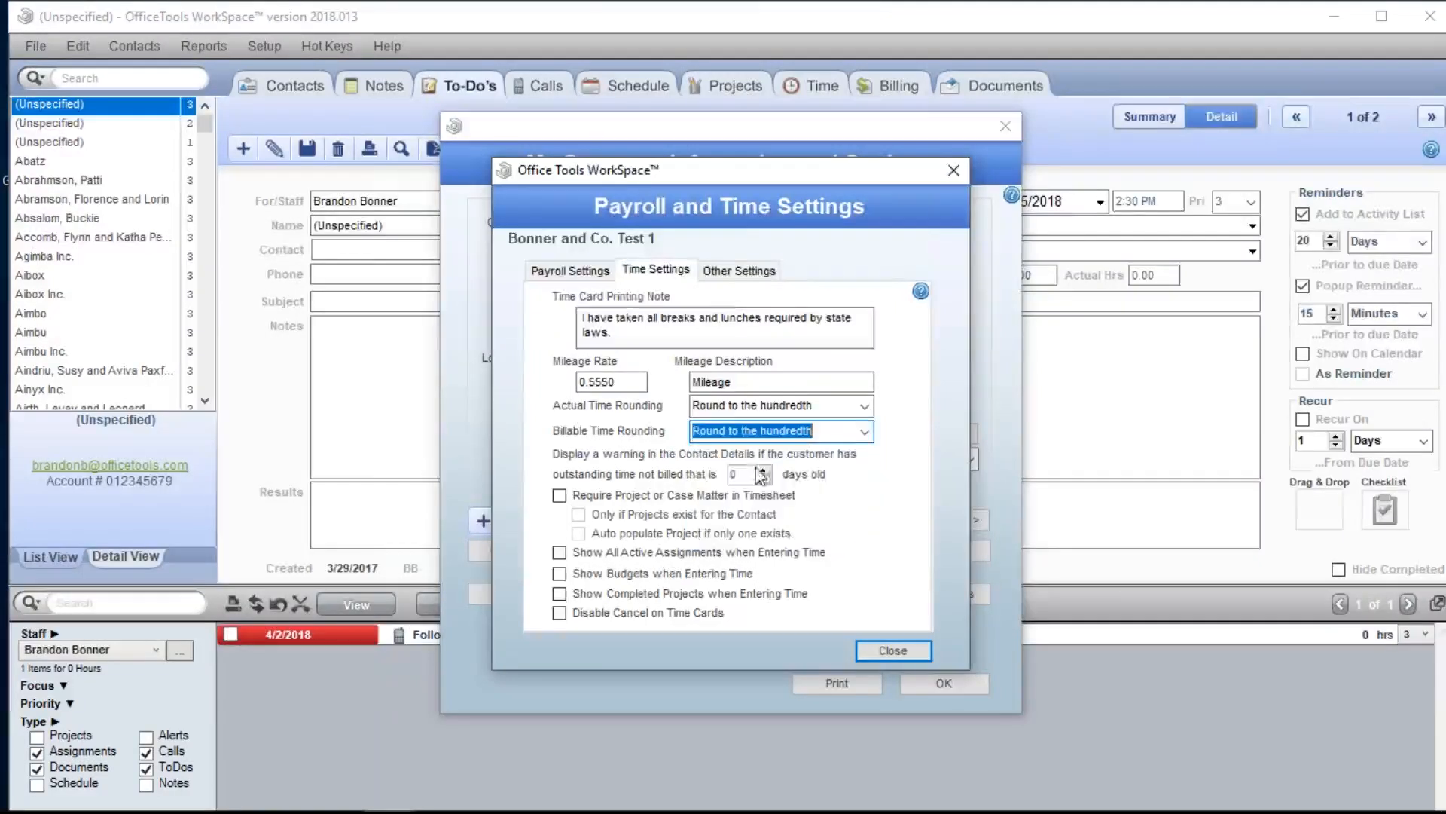
Step: Examine which completed item types allow automatic timecard creation in the company's other time settings, and close the company settings
click(737, 275)
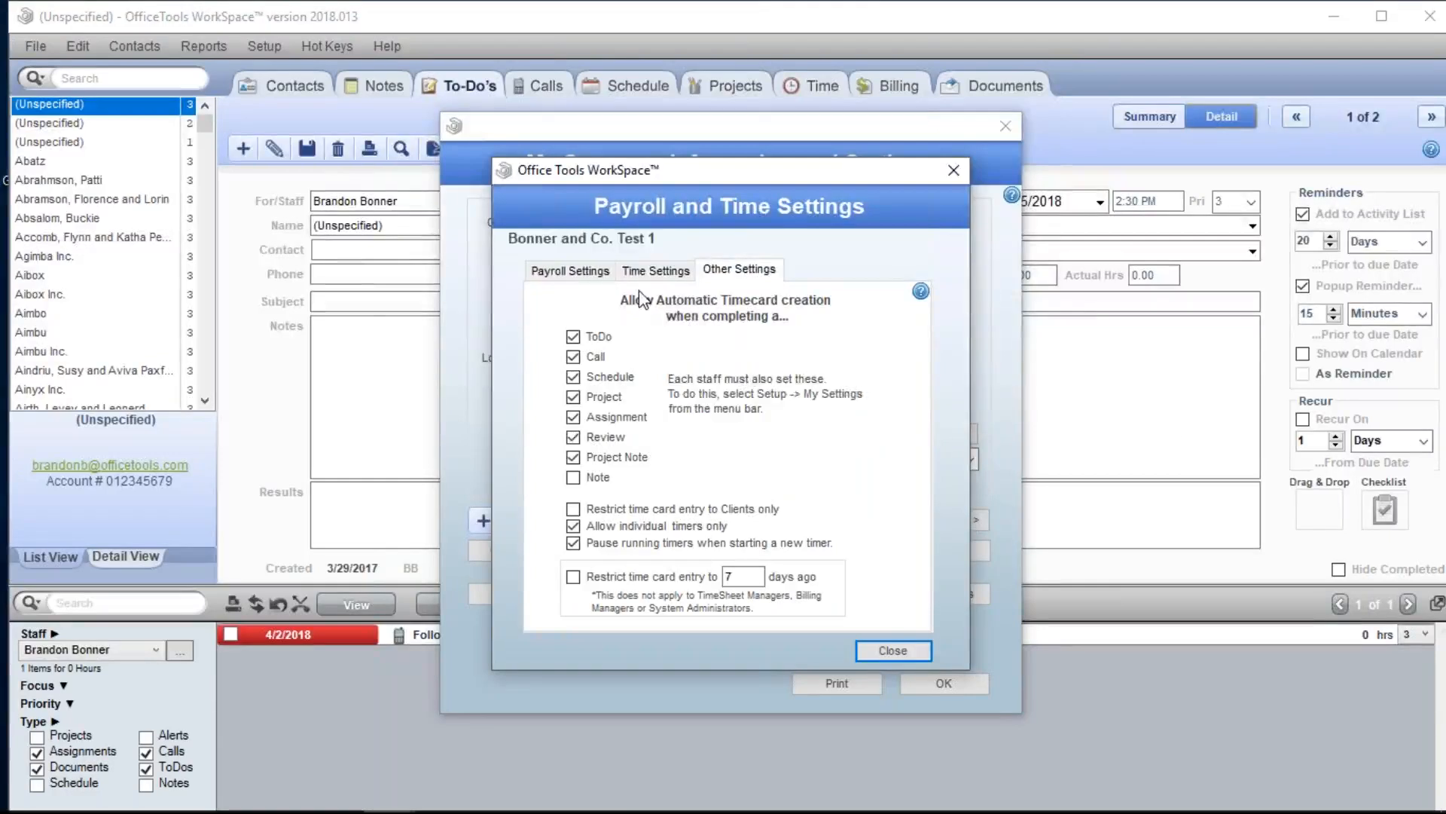
mouse_move(648, 301)
click(597, 443)
click(573, 436)
mouse_move(741, 315)
click(901, 648)
click(931, 680)
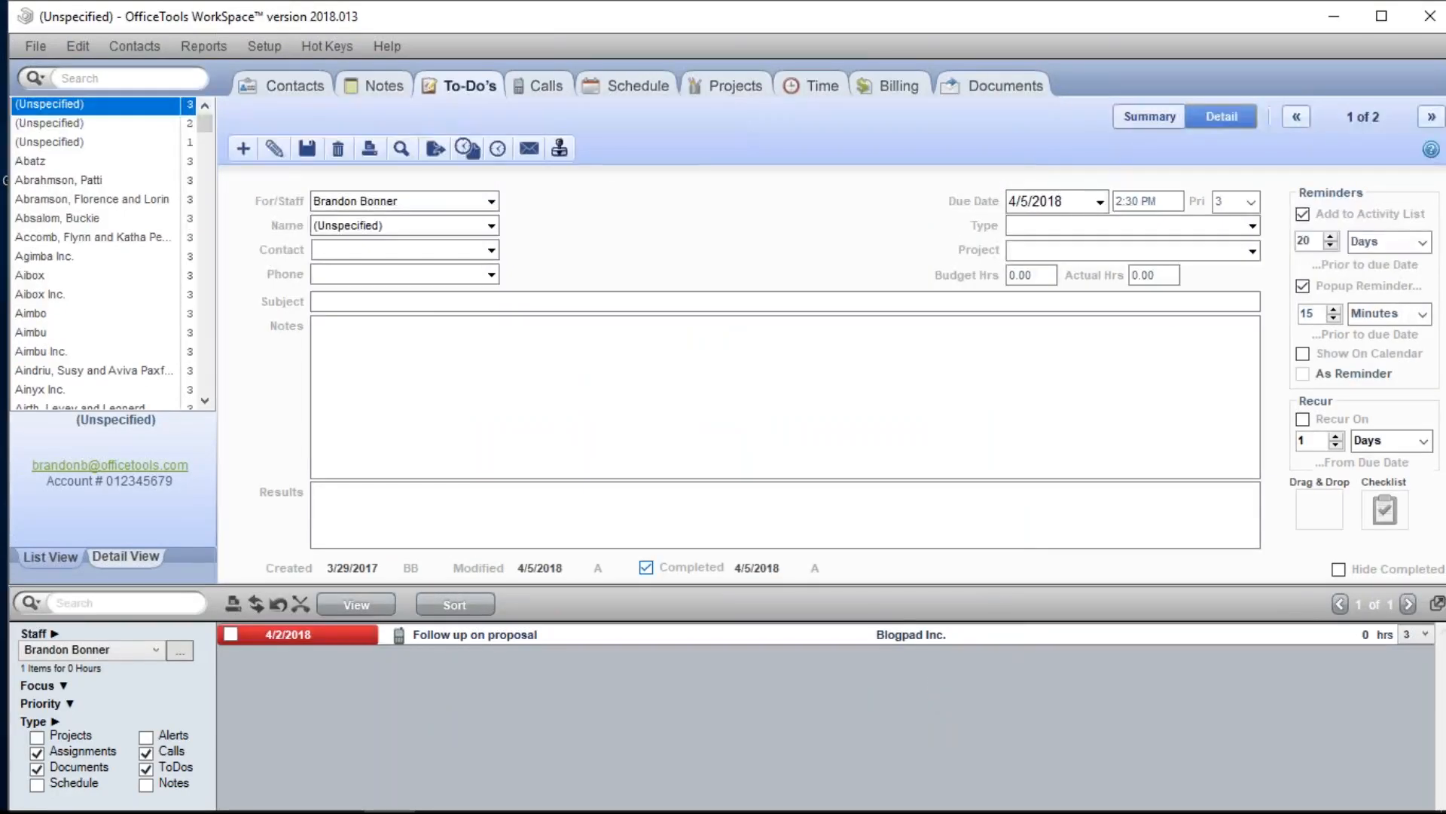
Step: In the personal settings, set the default work code to Bookkeeping and the to-do work code to Payroll Tax Returns
click(256, 48)
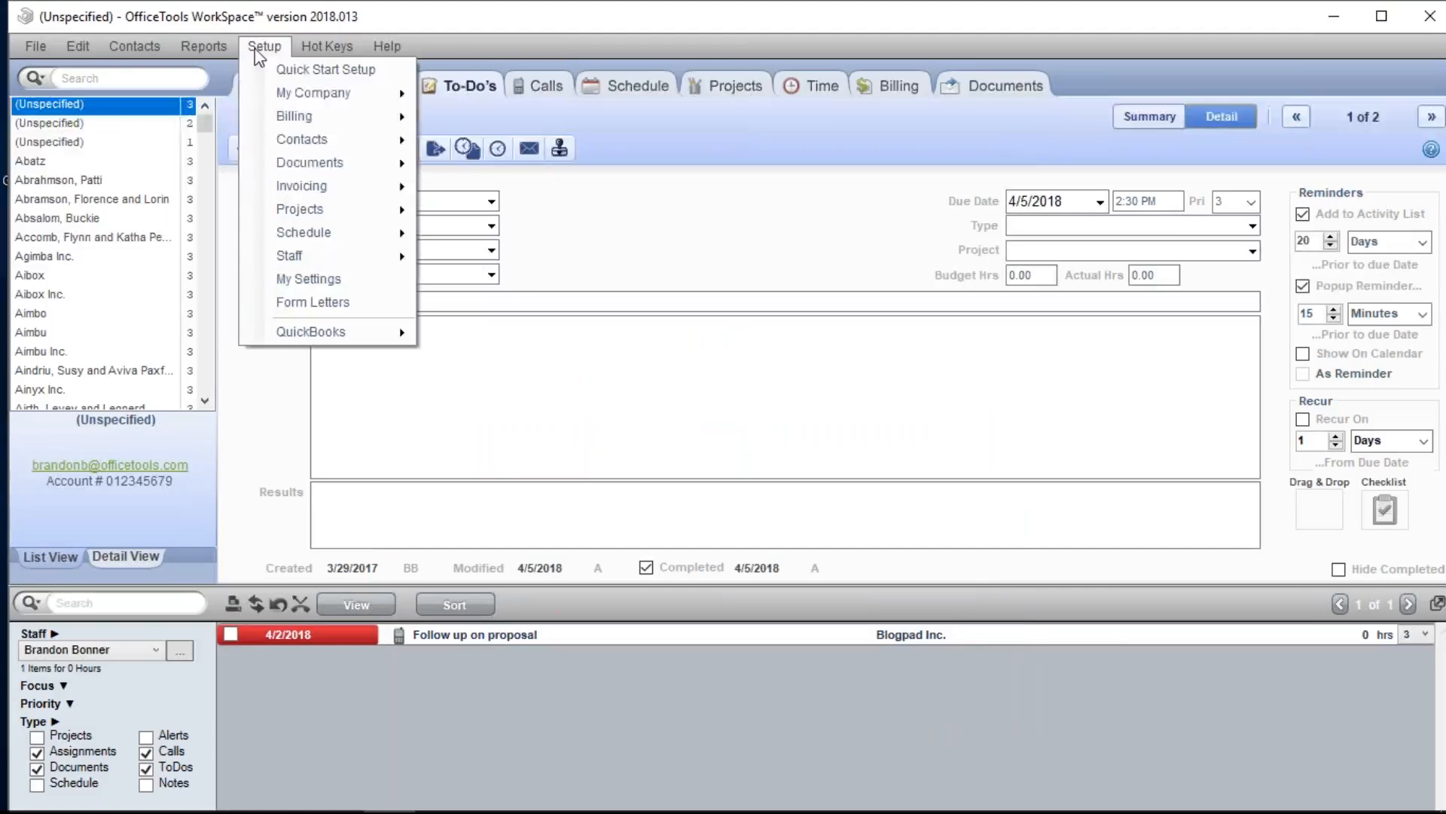
click(349, 286)
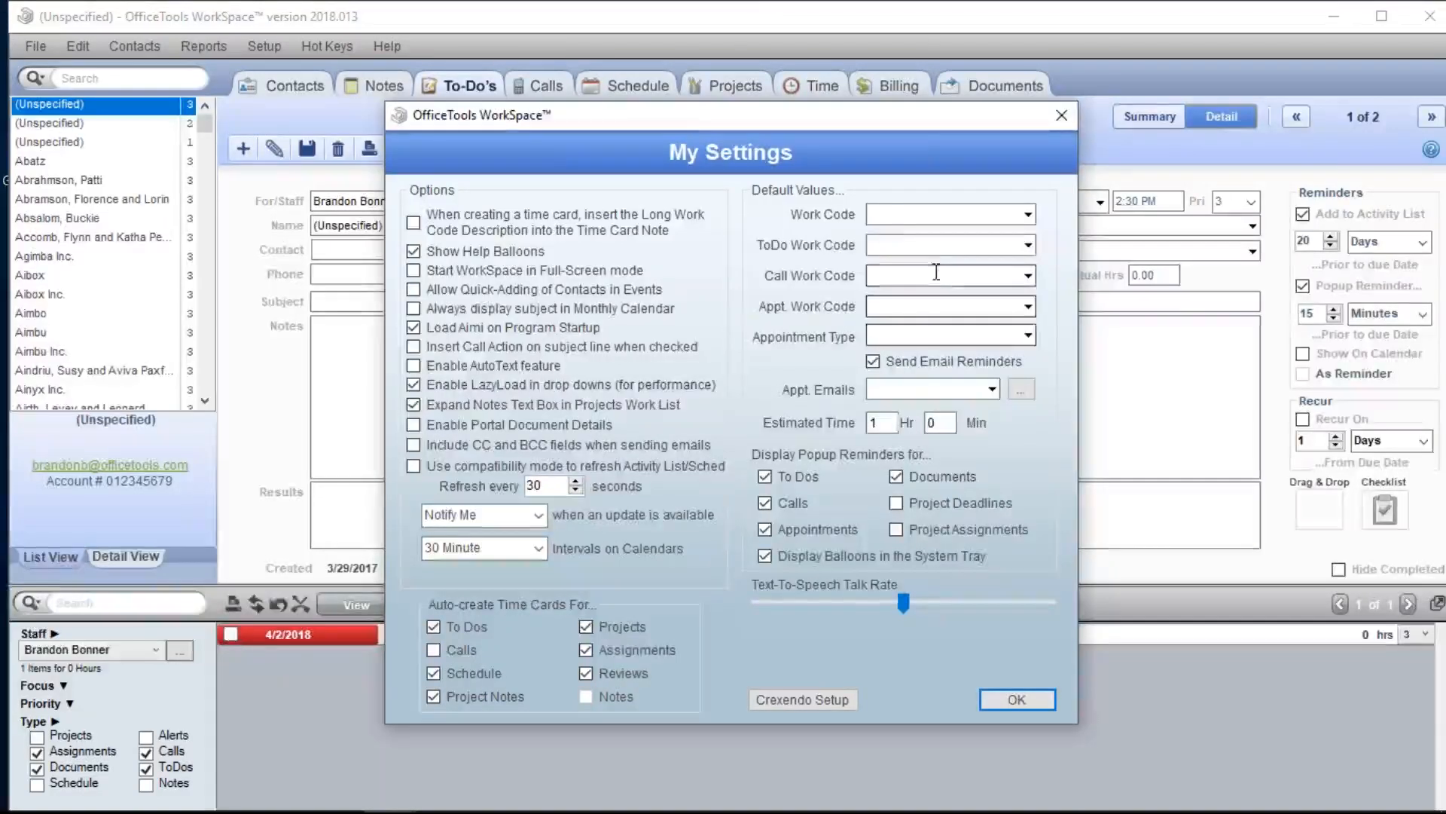
click(1028, 214)
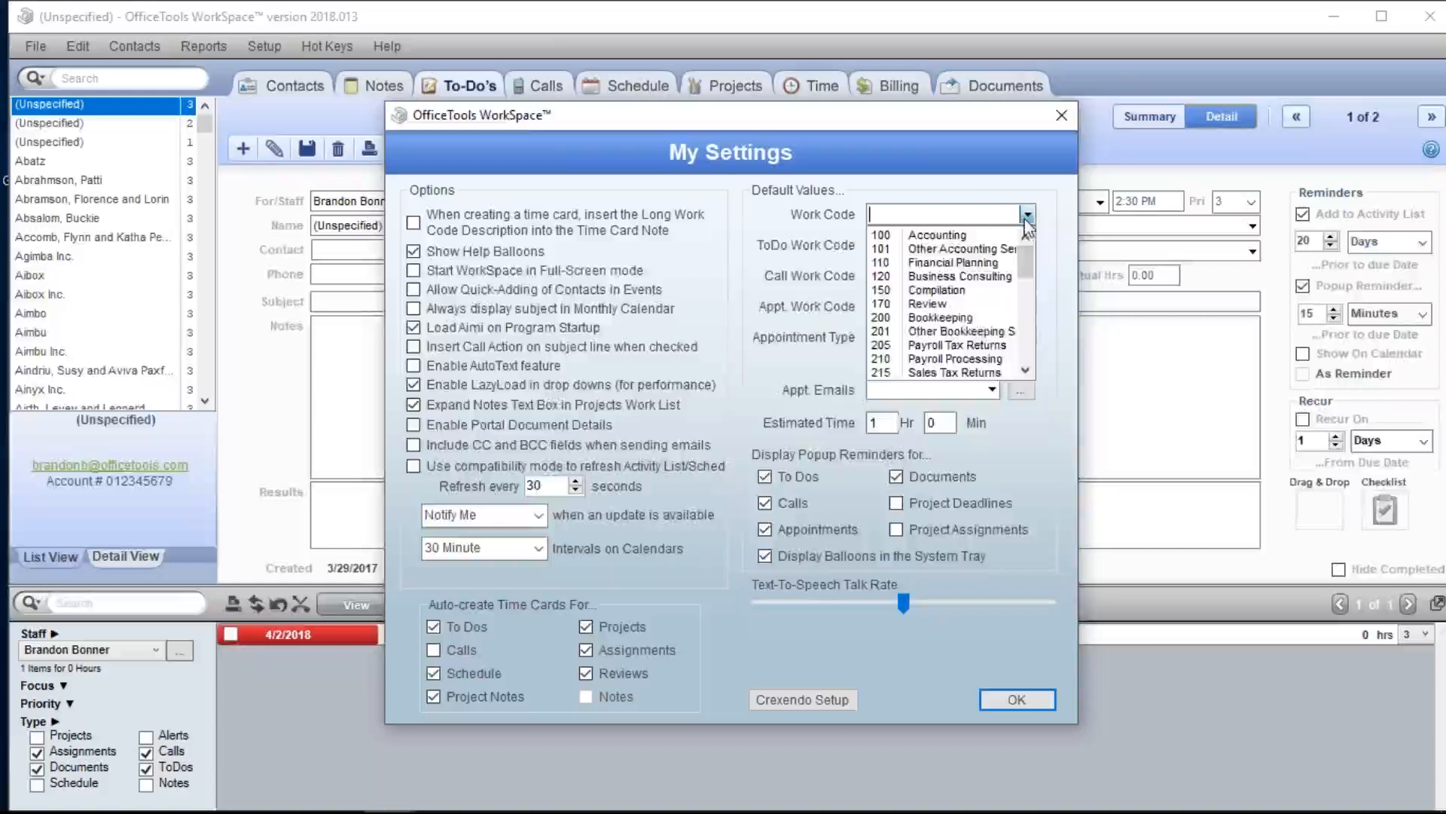
click(979, 317)
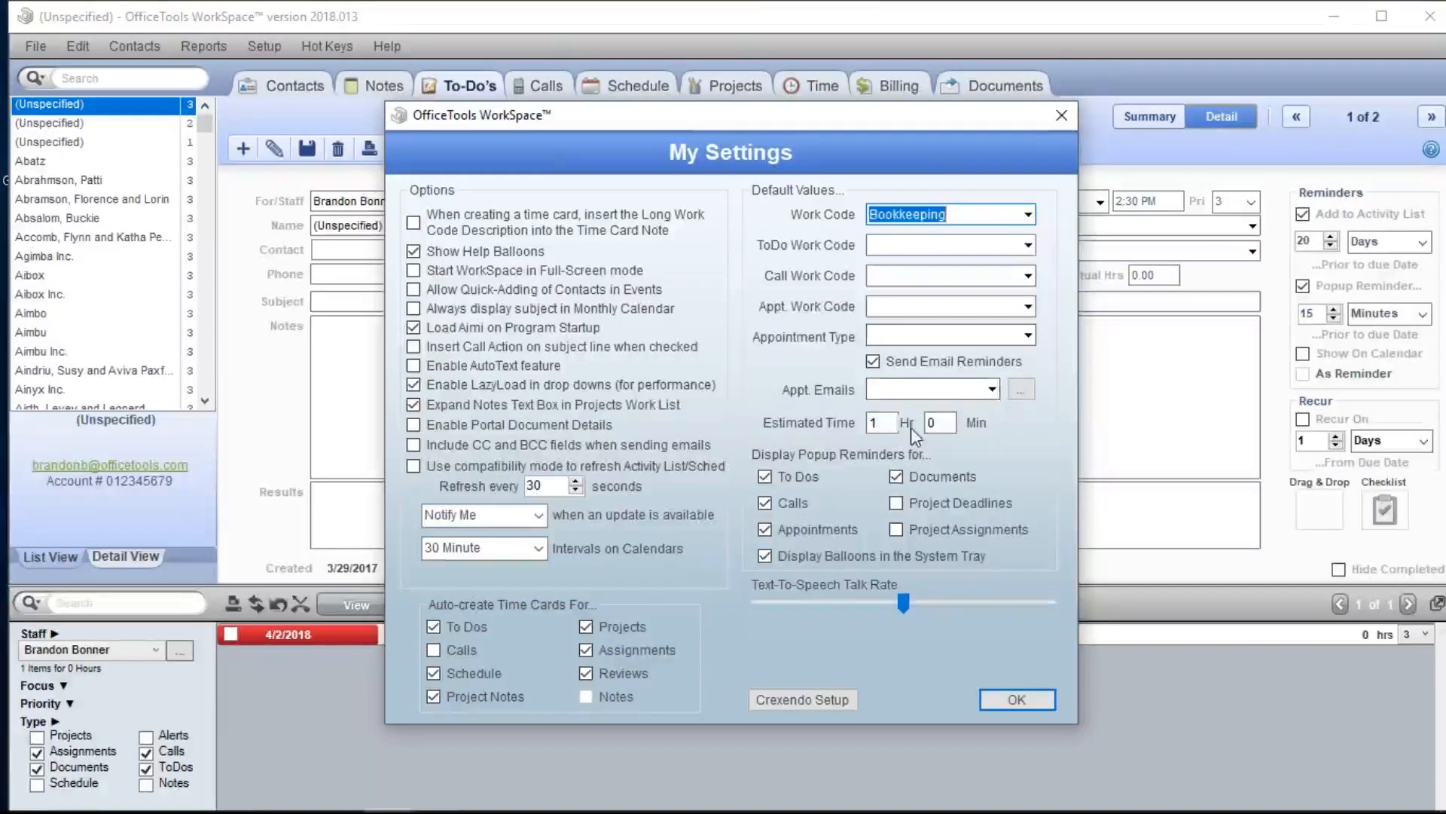
click(1026, 246)
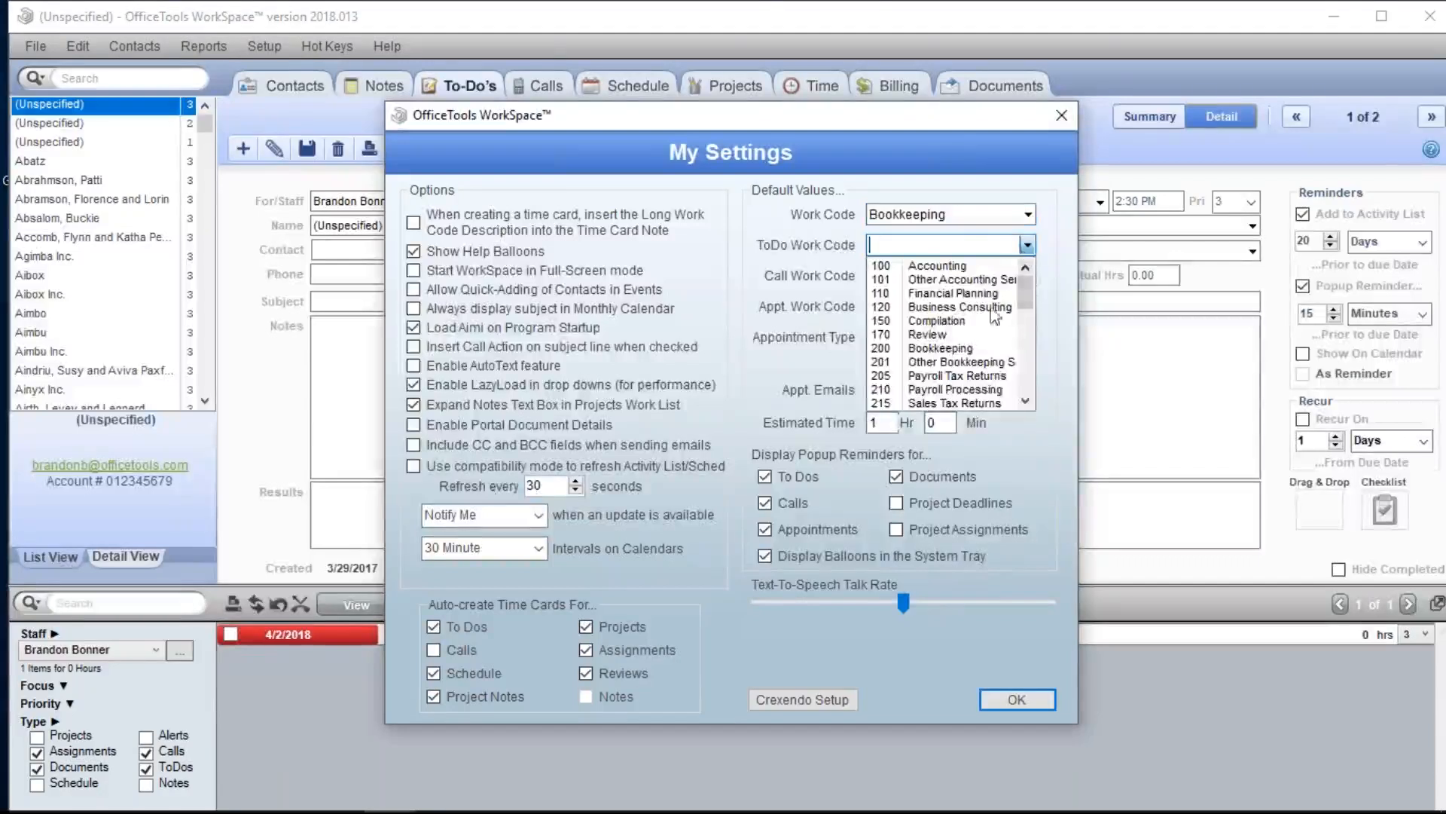
click(998, 377)
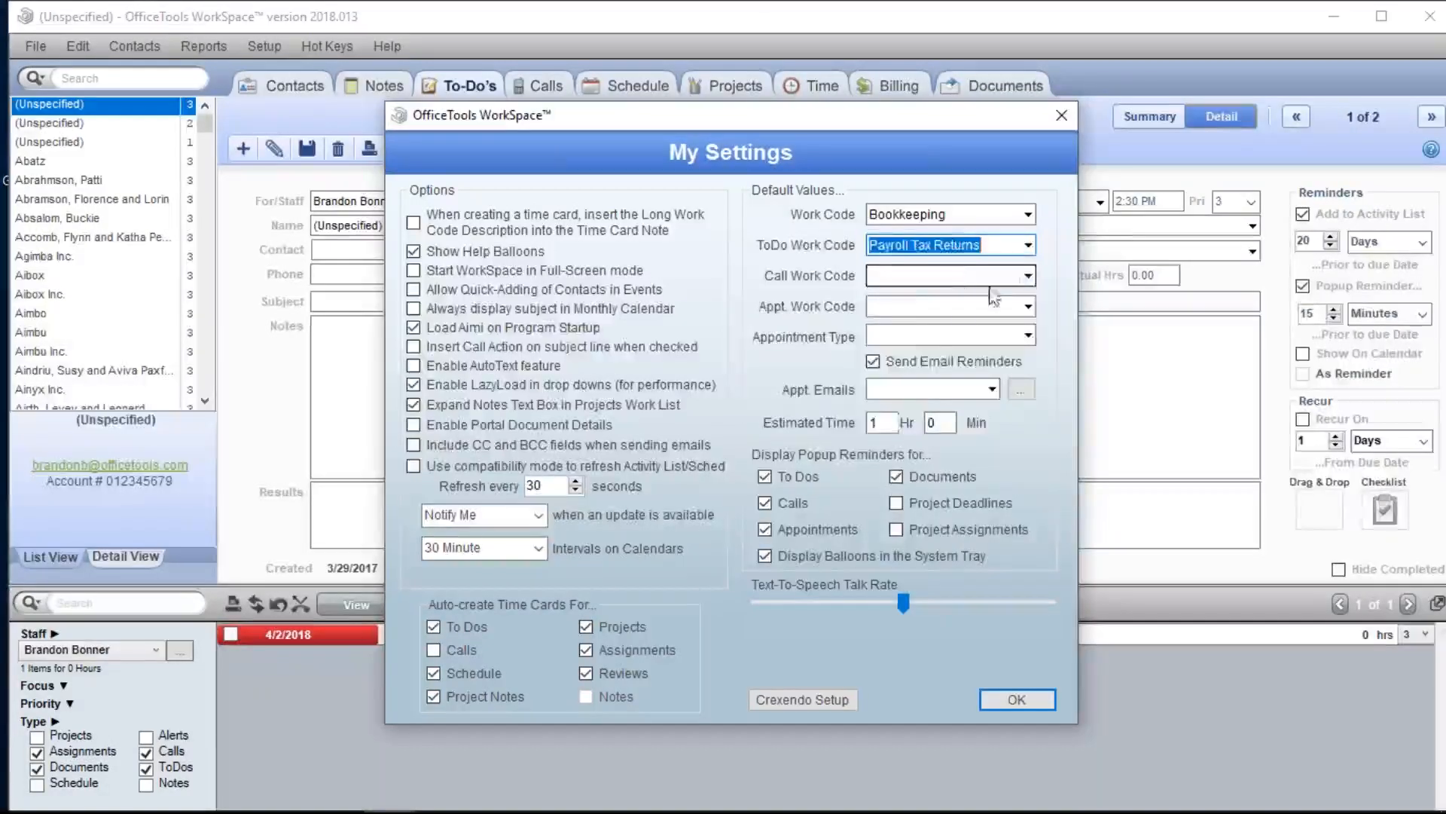
Step: Set the default call work code to 1040 Individual and save the personal settings
click(1029, 276)
scroll(1009, 393, down, 3)
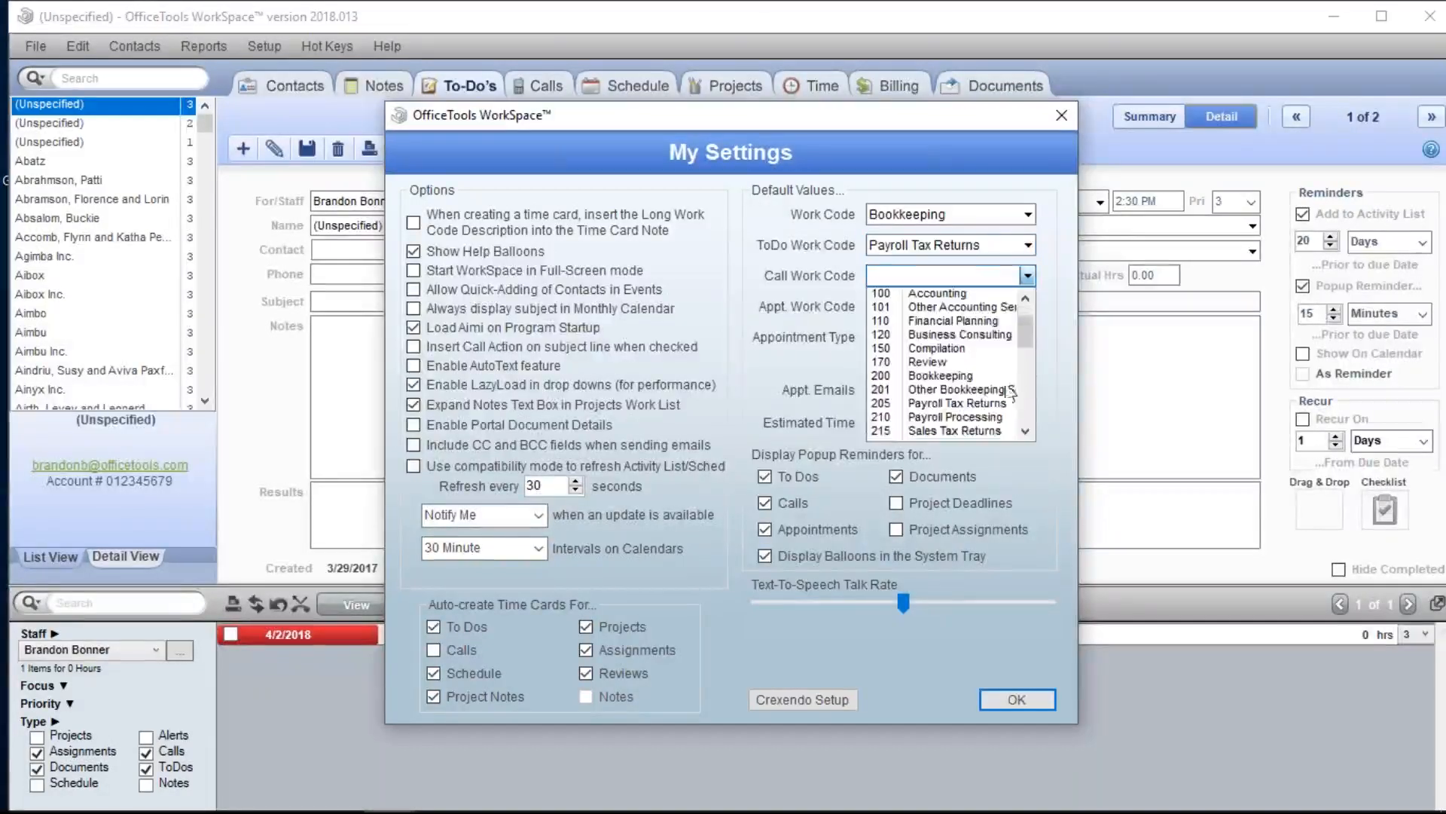
scroll(1002, 388, down, 2)
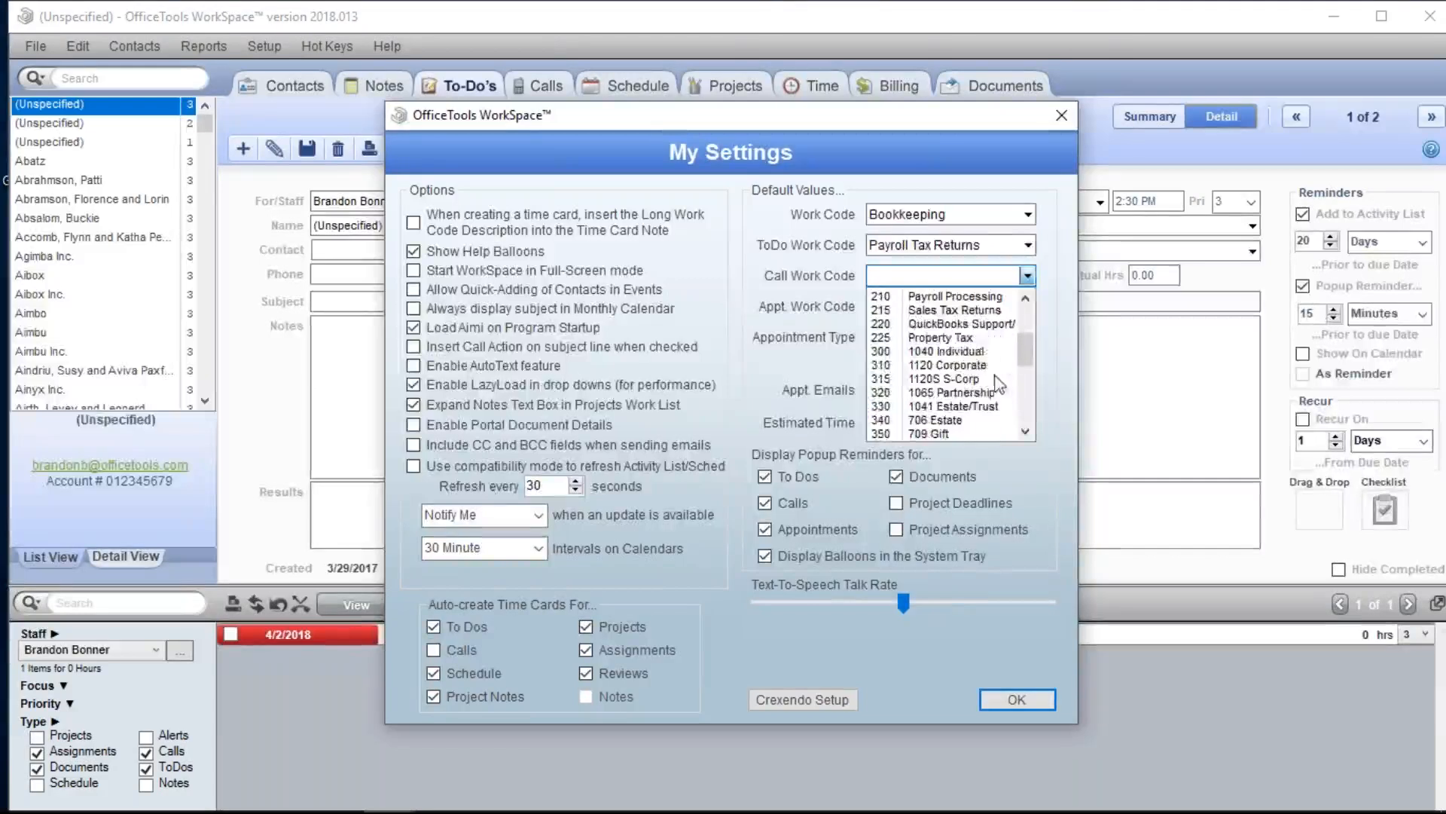
click(973, 352)
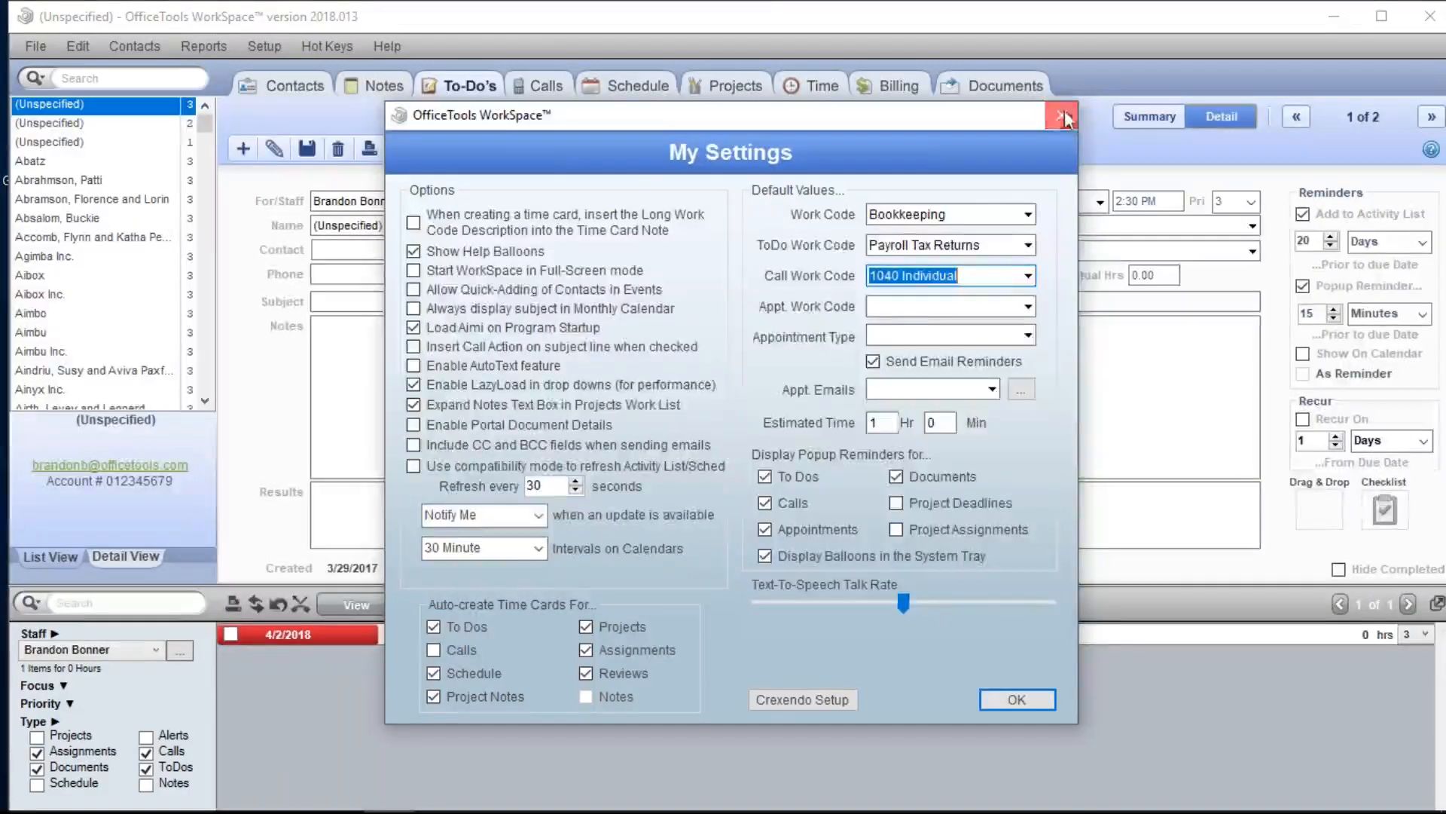
click(1017, 700)
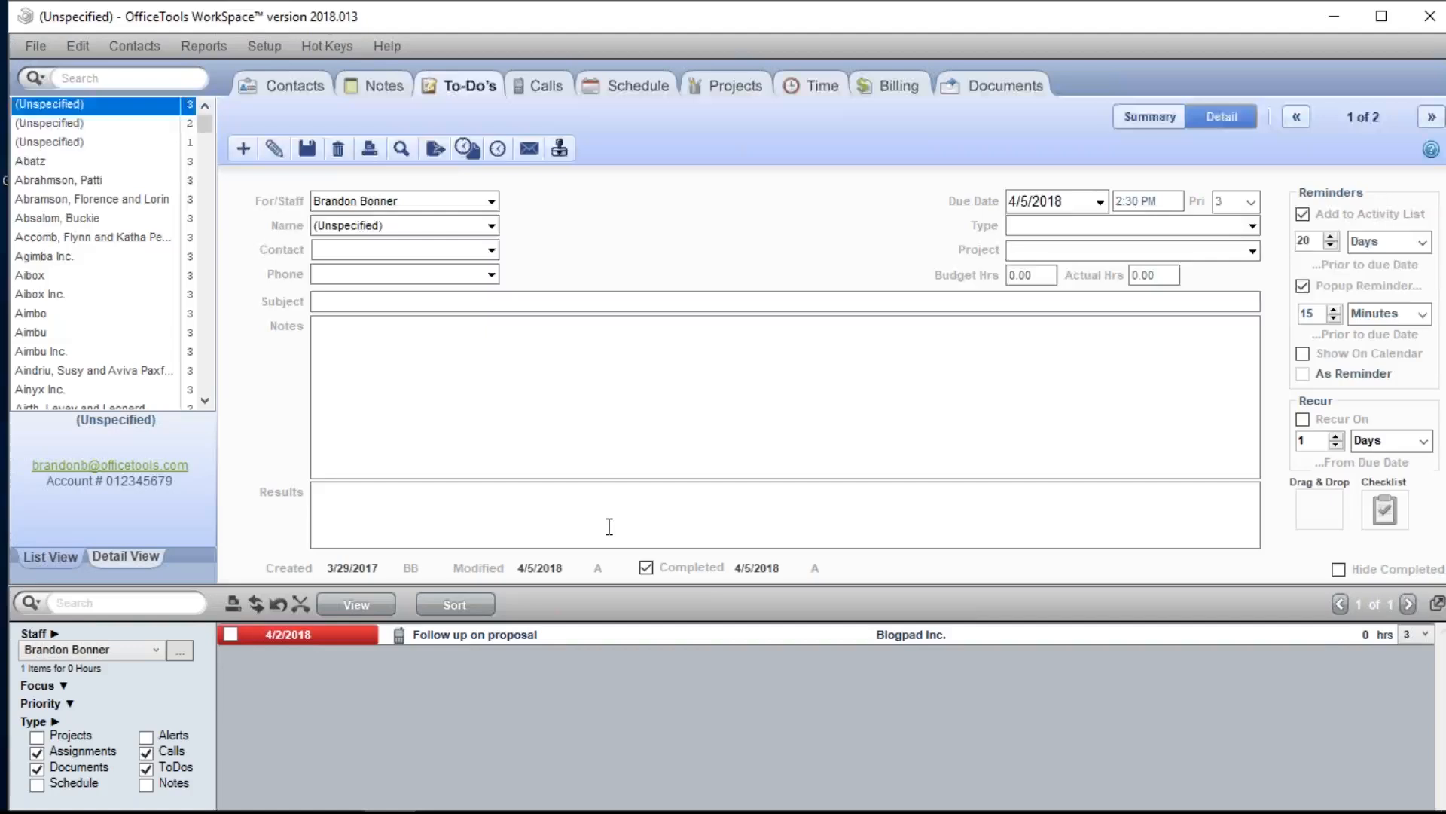
Step: Go to the staff time sheet and view the actions offered for the proposal follow-up call in the activity list
click(820, 87)
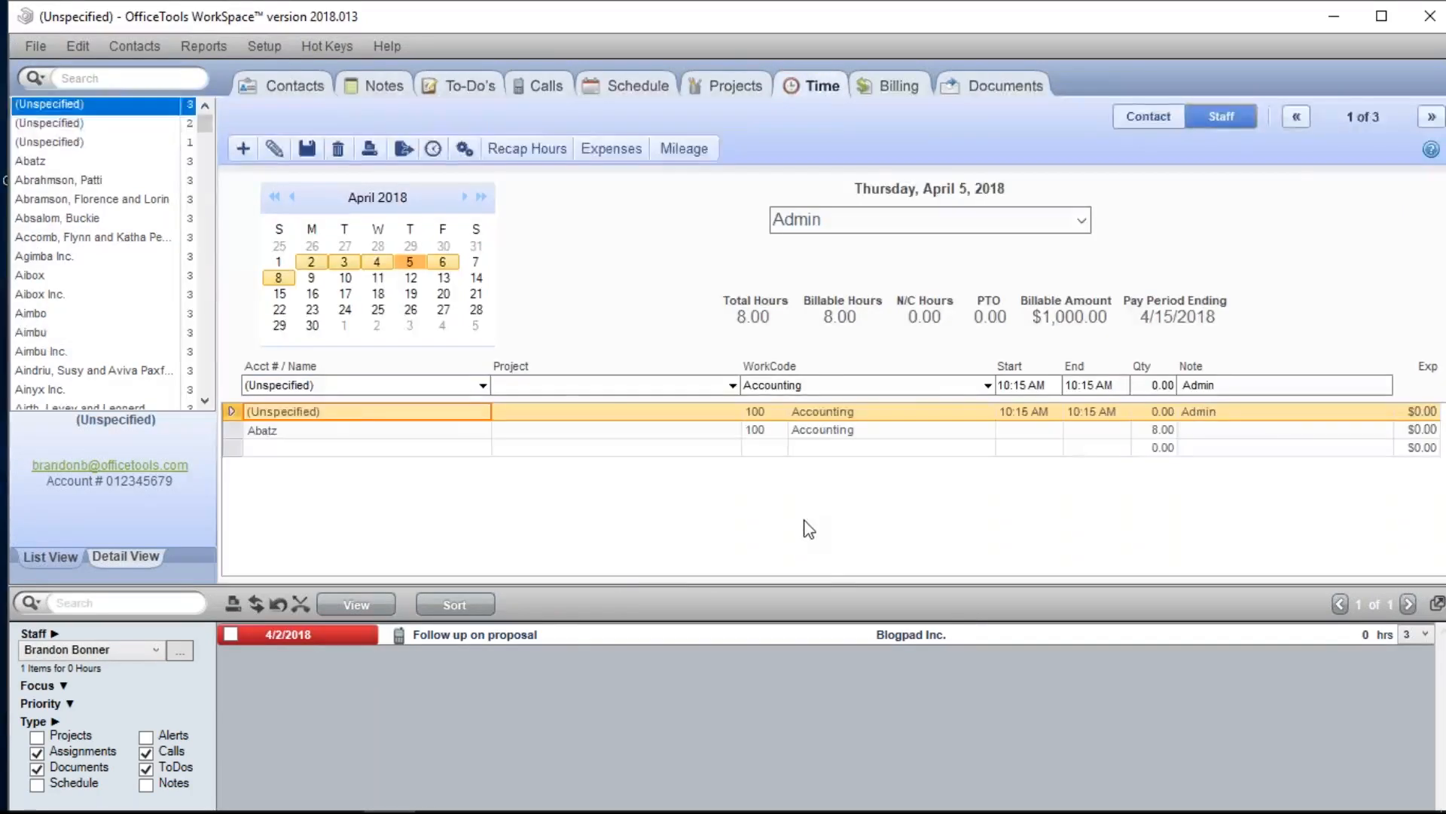
right_click(570, 635)
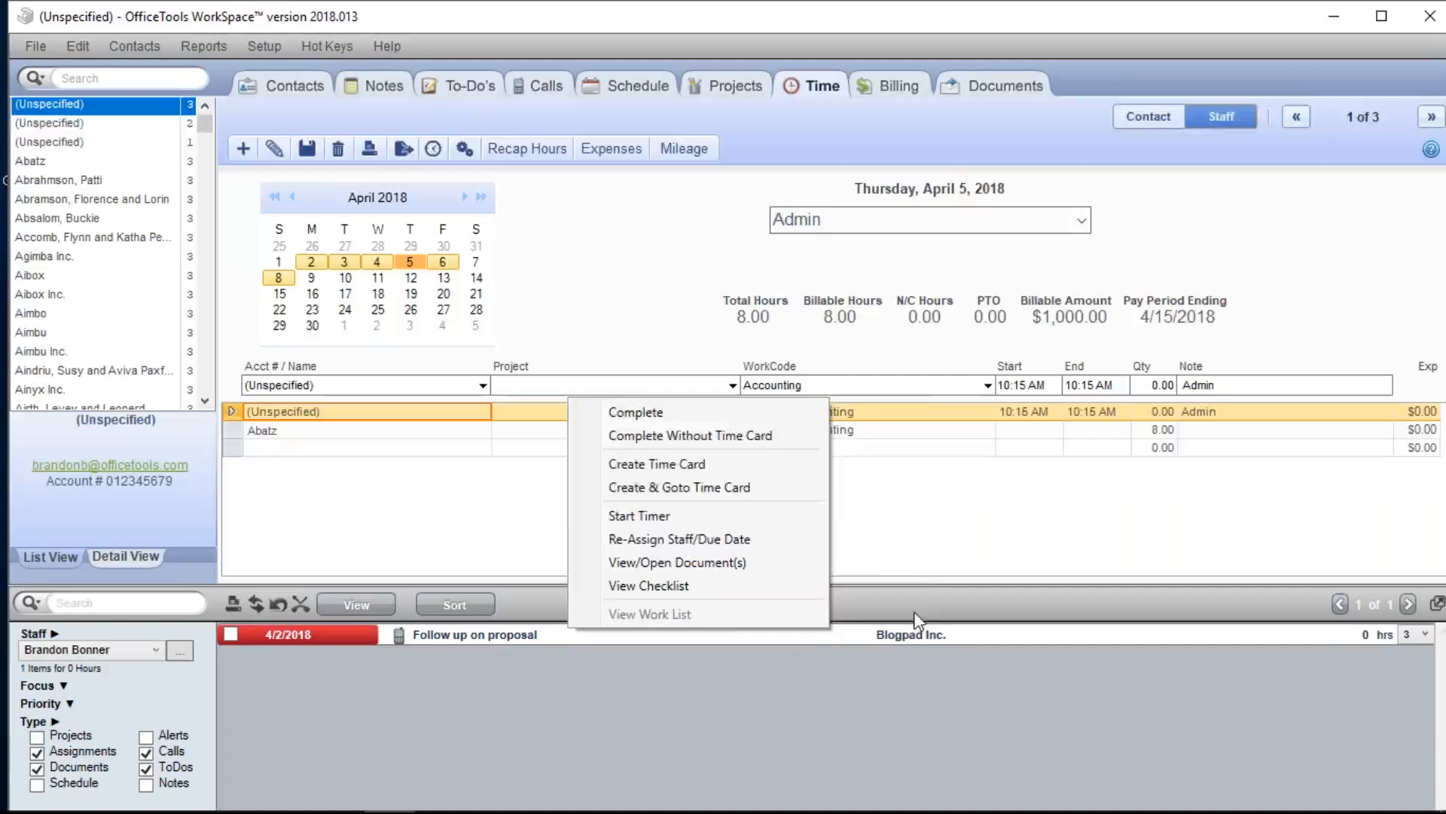
click(902, 553)
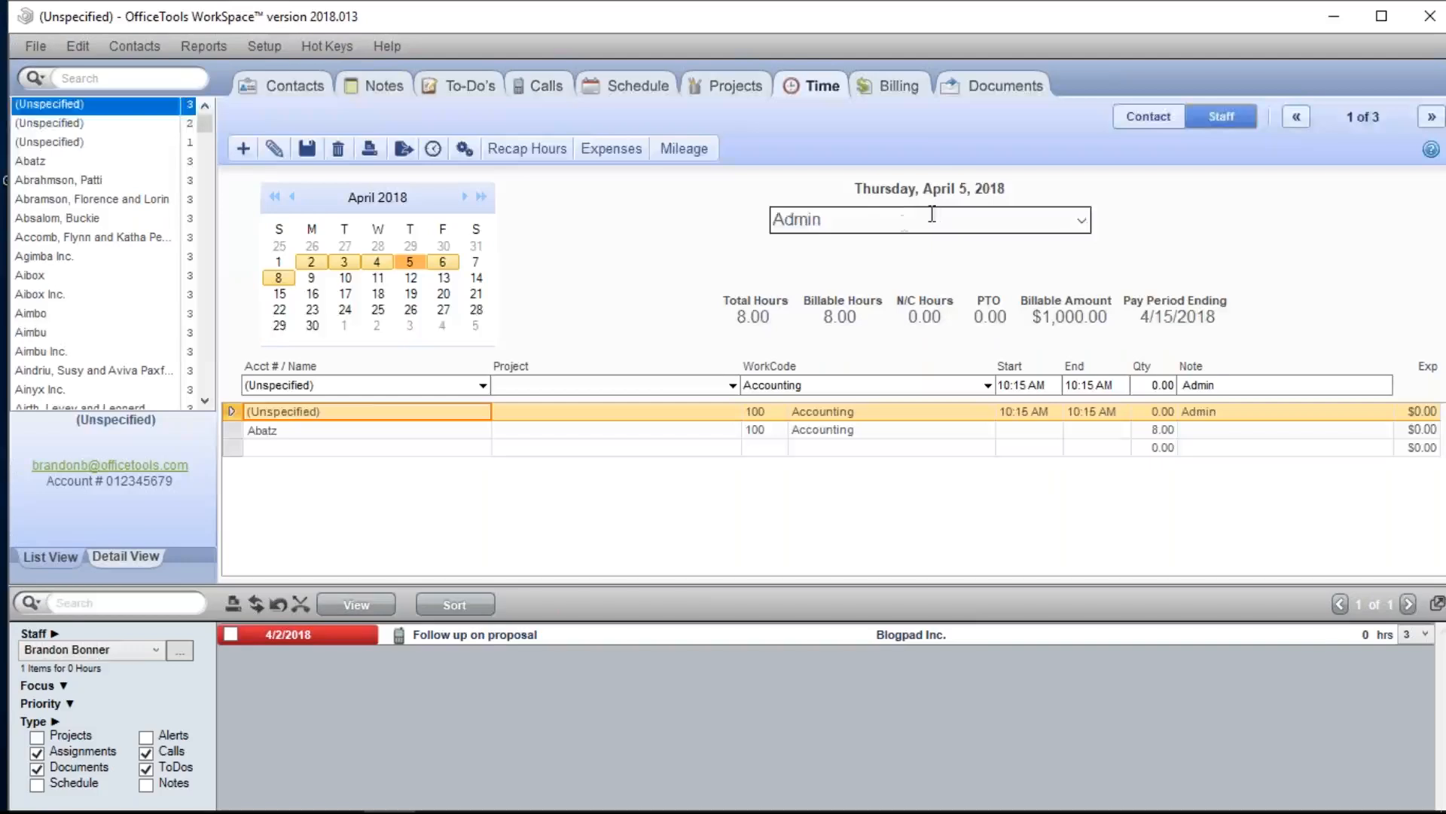
Step: Delete the zero-hour Accounting time card for the unspecified contact from the Admin time sheet of April 5, 2018
click(902, 222)
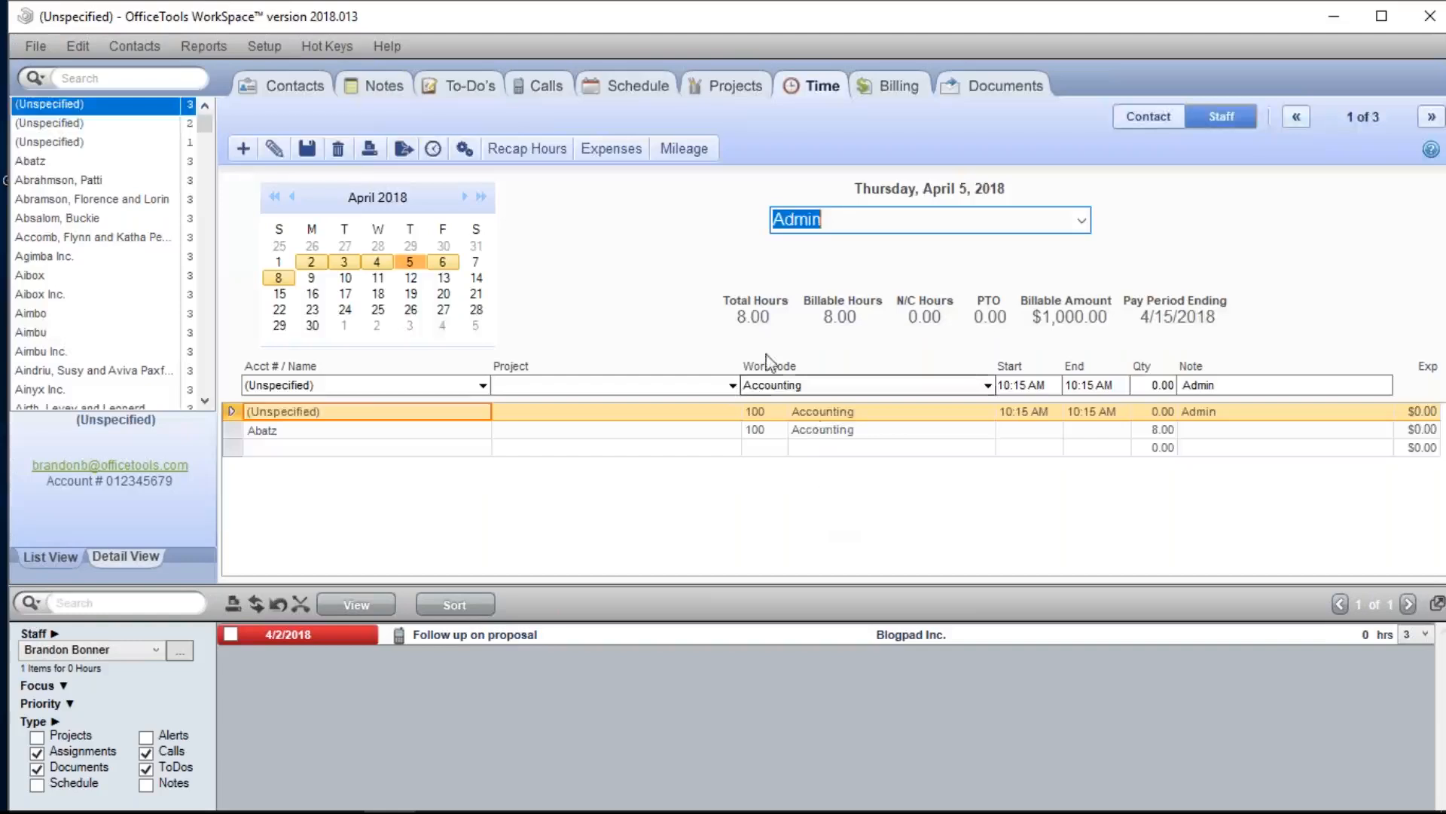
right_click(822, 417)
click(871, 485)
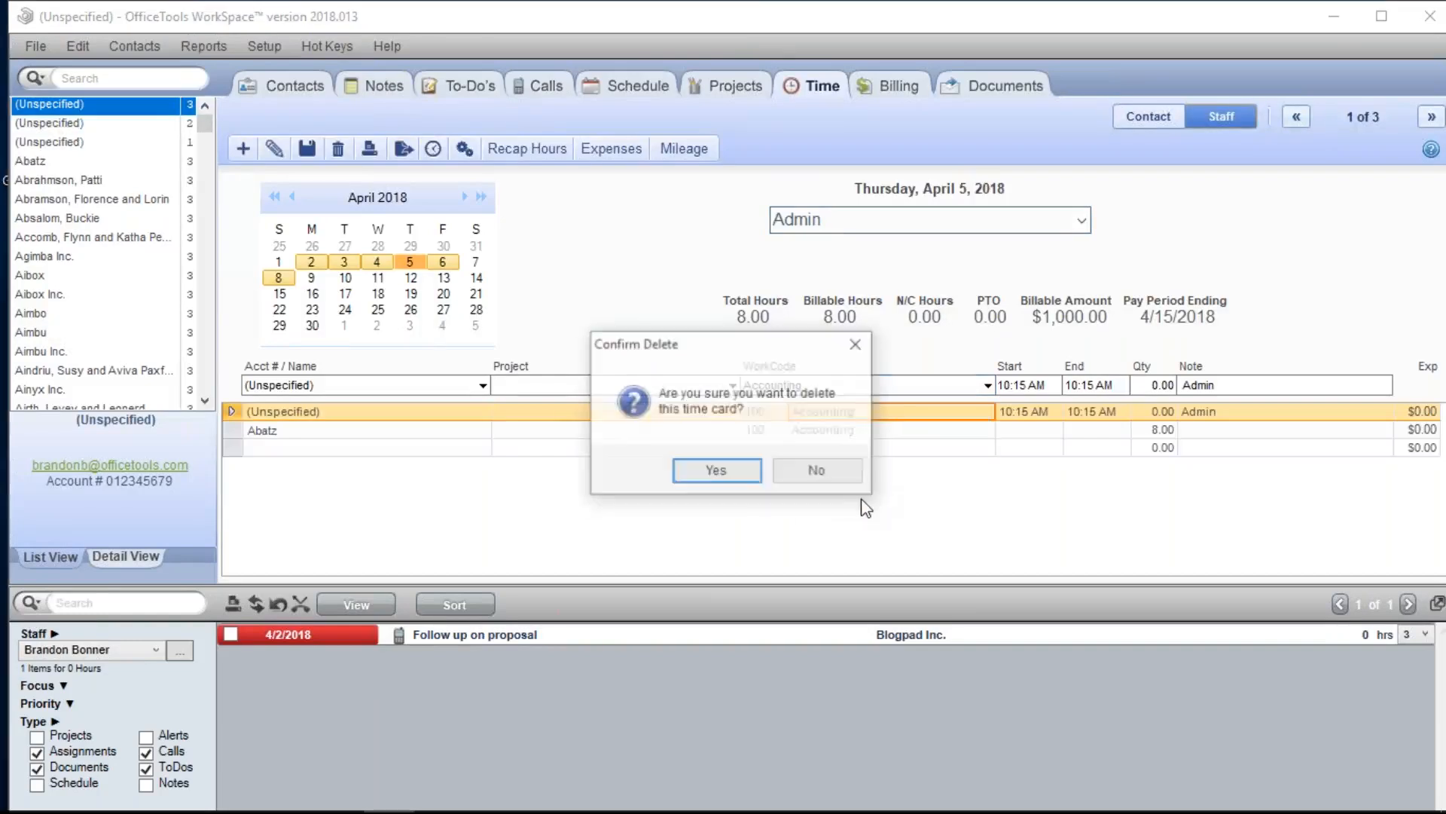
click(733, 471)
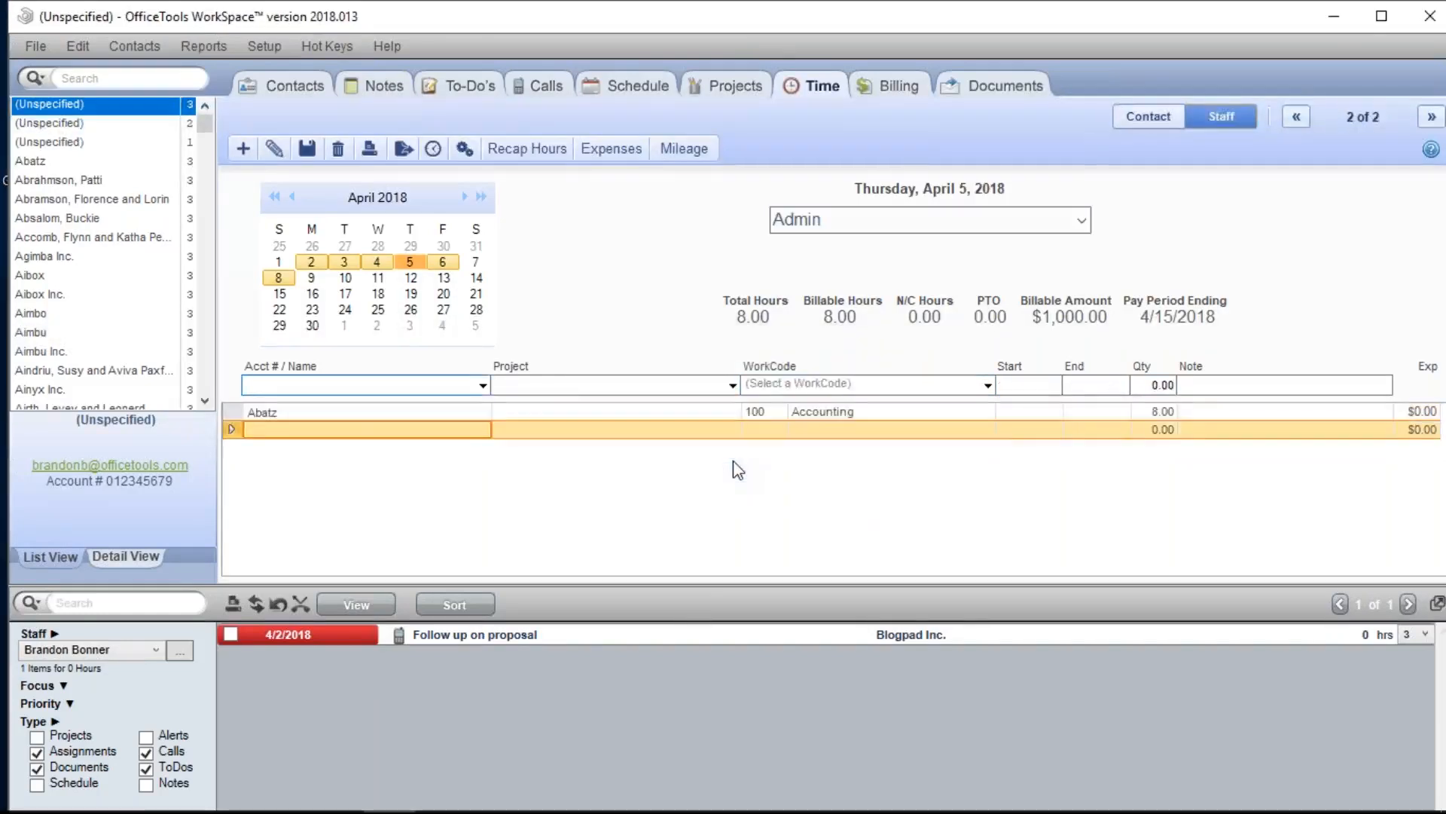